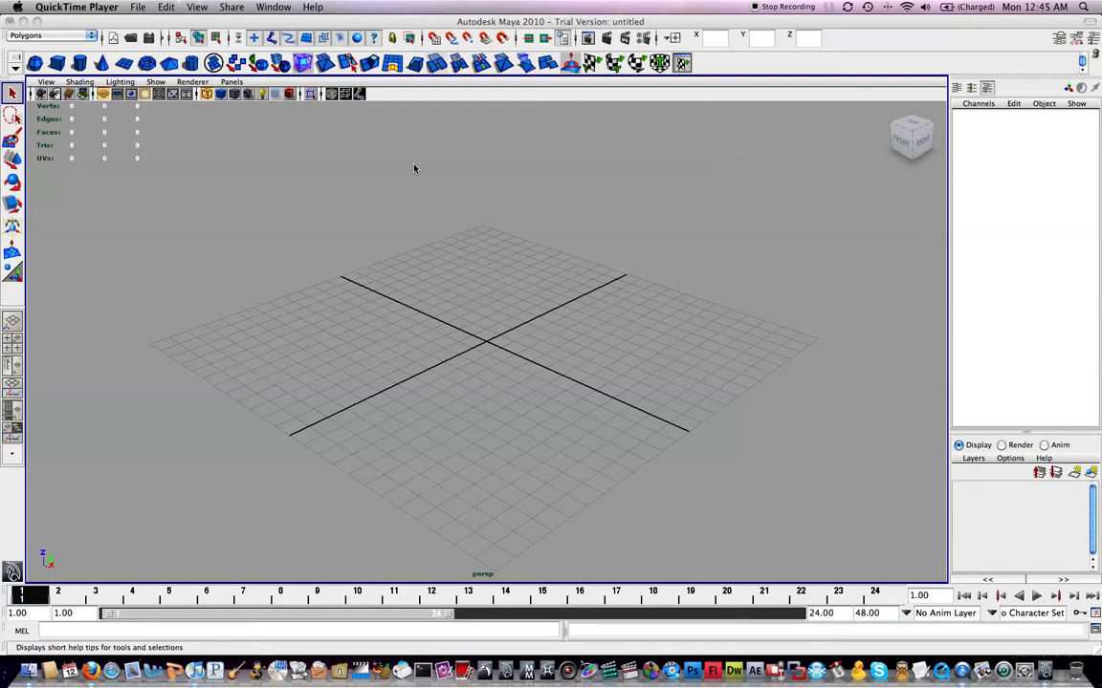
Switch the viewport from perspective to the front view, leaving working space above the ground line
{"action": "left_click", "coordinate": [467, 284]}
{"action": "left_click_drag", "start_coordinate": [404, 259], "coordinate": [442, 256], "text": "alt"}
{"action": "left_click_drag", "start_coordinate": [443, 313], "coordinate": [475, 329], "text": "alt"}
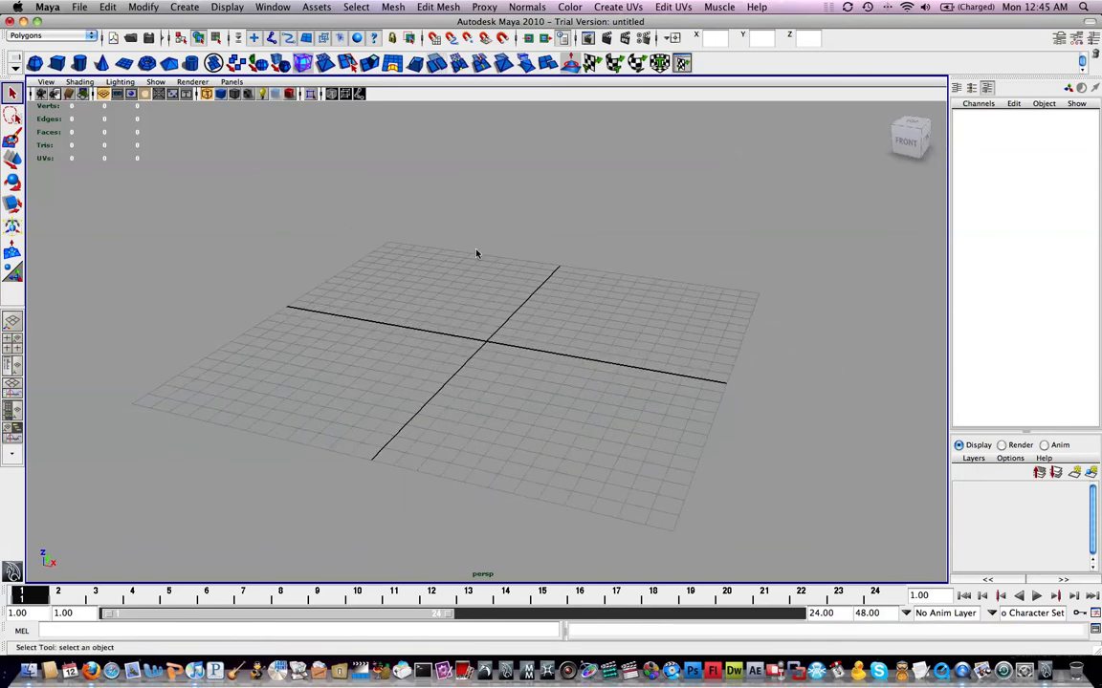
{"action": "key", "text": "space"}
{"action": "left_click_drag", "start_coordinate": [475, 252], "coordinate": [479, 277]}
{"action": "middle_click_drag", "start_coordinate": [530, 207], "coordinate": [527, 350], "text": "alt"}
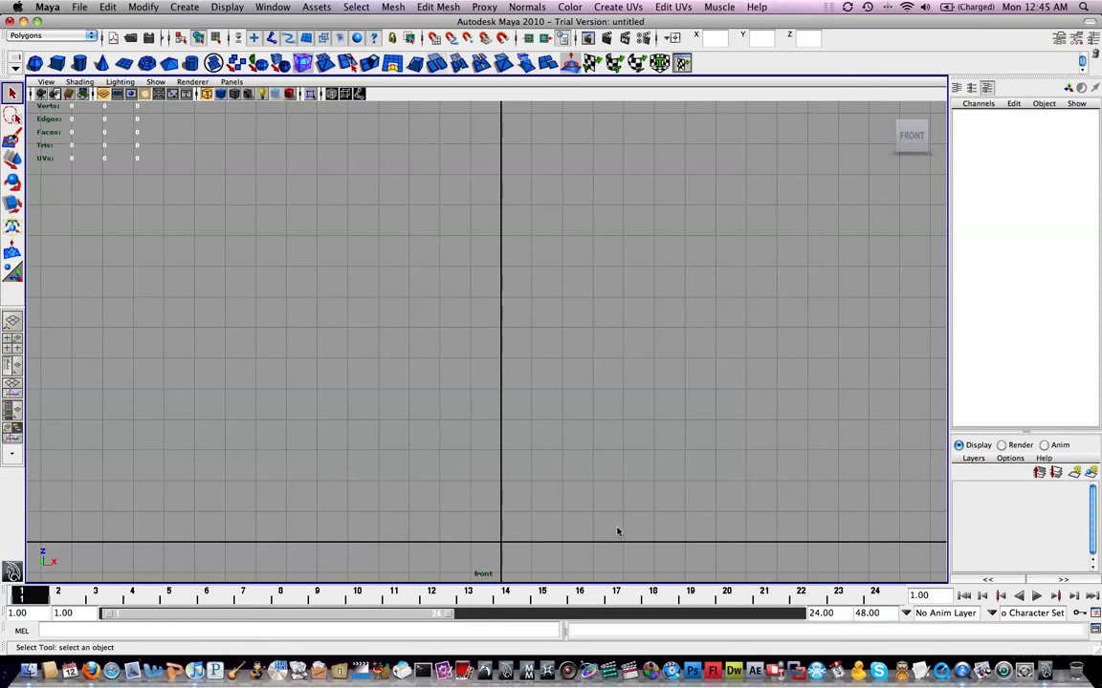
{"action": "middle_click_drag", "start_coordinate": [537, 330], "coordinate": [513, 274], "text": "alt"}
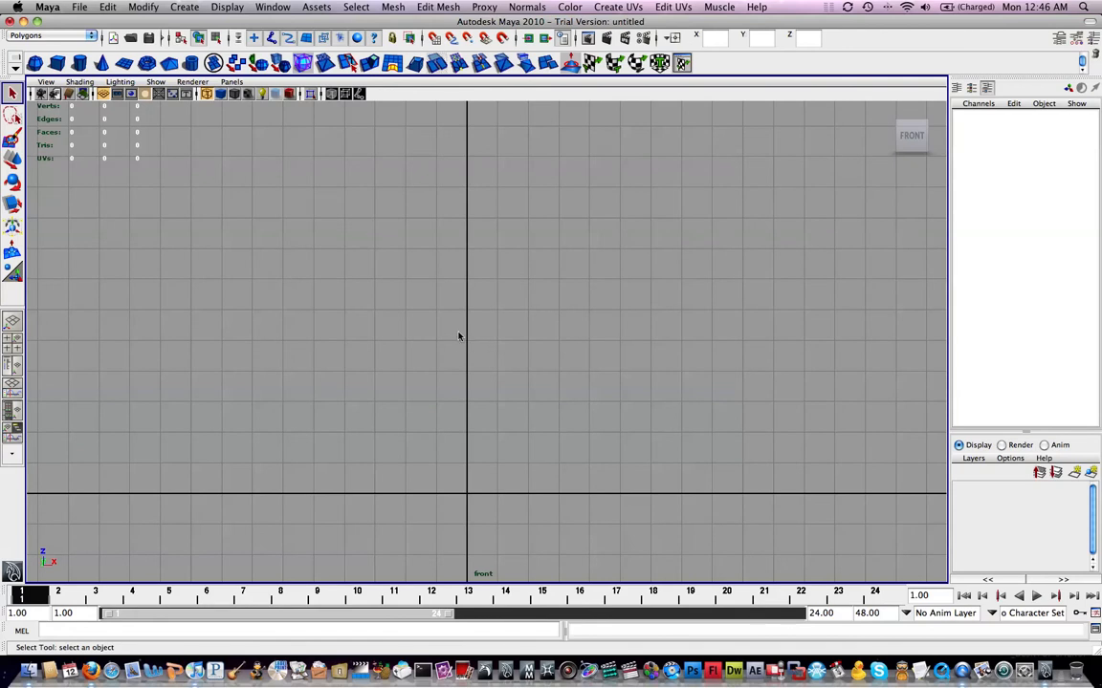
Create a polygon cube torso on the vertical axis at Translate Z 8, scaled to about 2.476 × 3.841 × 3.841
{"action": "left_click", "coordinate": [54, 61]}
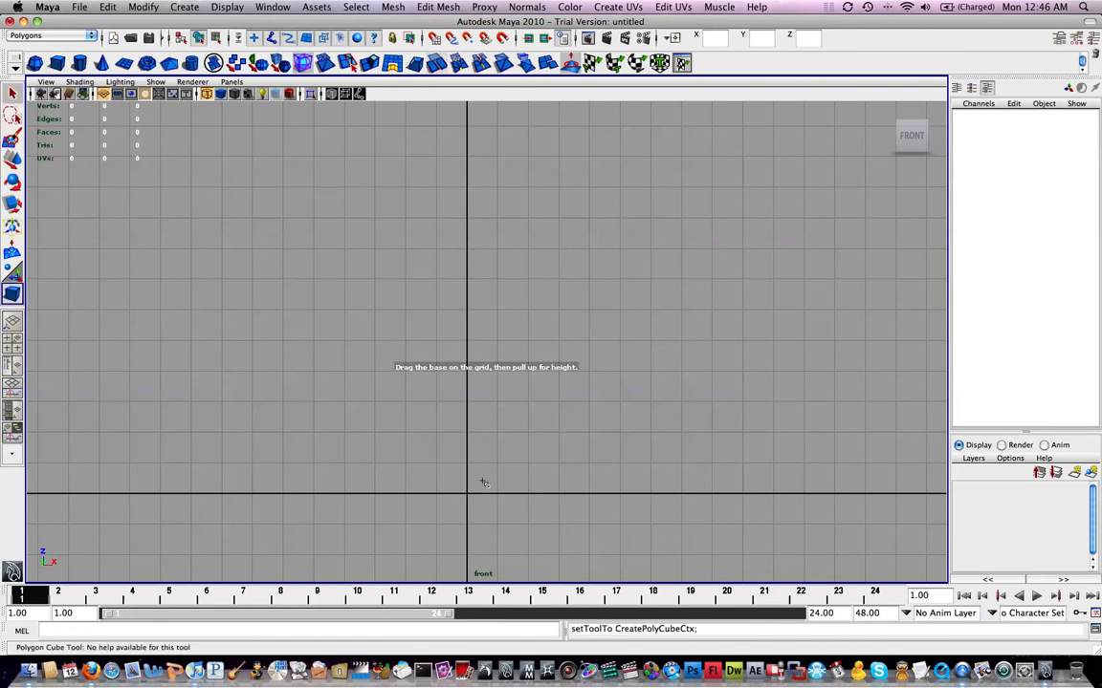
{"action": "middle_click_drag", "start_coordinate": [450, 255], "coordinate": [475, 272], "text": "alt"}
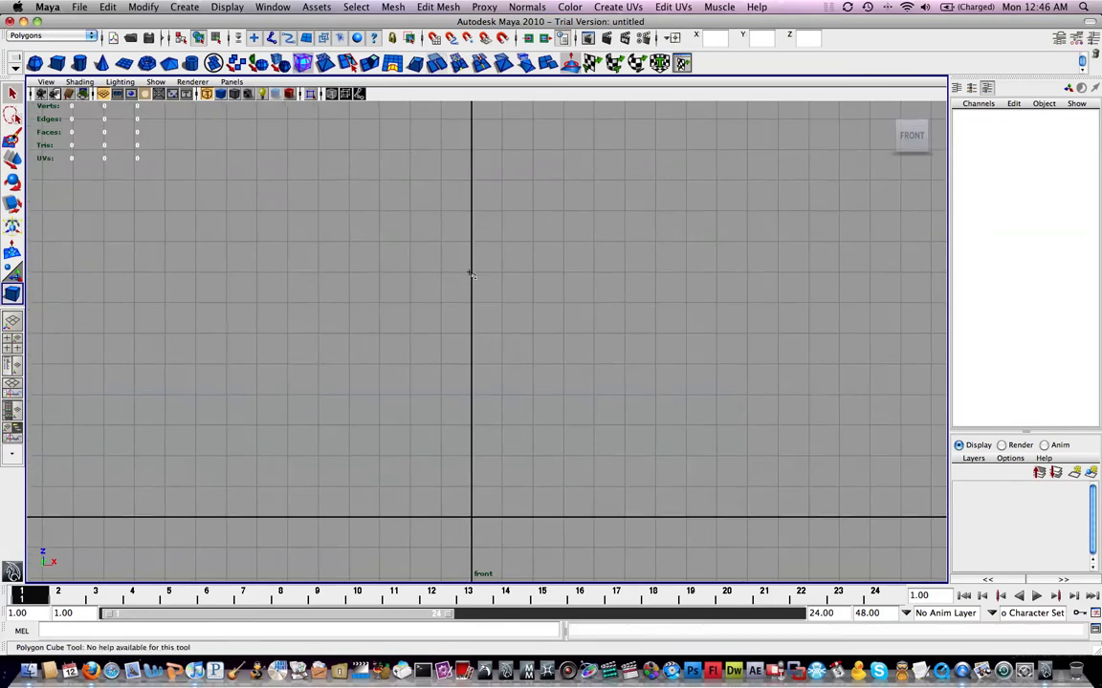
{"action": "left_click", "coordinate": [471, 275]}
{"action": "key", "text": "r"}
{"action": "left_click_drag", "start_coordinate": [469, 271], "coordinate": [538, 307]}
{"action": "middle_click_drag", "start_coordinate": [538, 307], "coordinate": [545, 328], "text": "alt"}
{"action": "left_click_drag", "start_coordinate": [535, 296], "coordinate": [480, 299]}
{"action": "key", "text": "w"}
{"action": "key", "text": "x"}
{"action": "middle_click_drag", "start_coordinate": [494, 296], "coordinate": [496, 265], "text": "alt"}
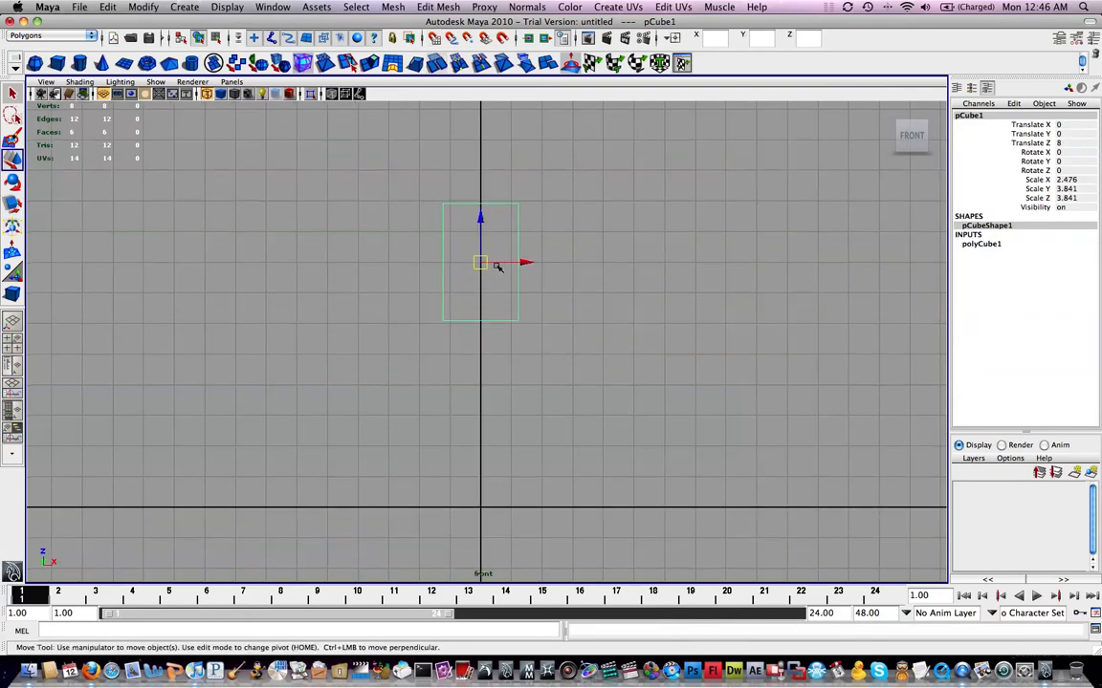
Add a second cube below the torso as the upper leg, scaled to about 1.174 × 1.174 × 2.347 at Translate Z 4.536
{"action": "key", "text": "g"}
{"action": "left_click", "coordinate": [506, 381]}
{"action": "key", "text": "r"}
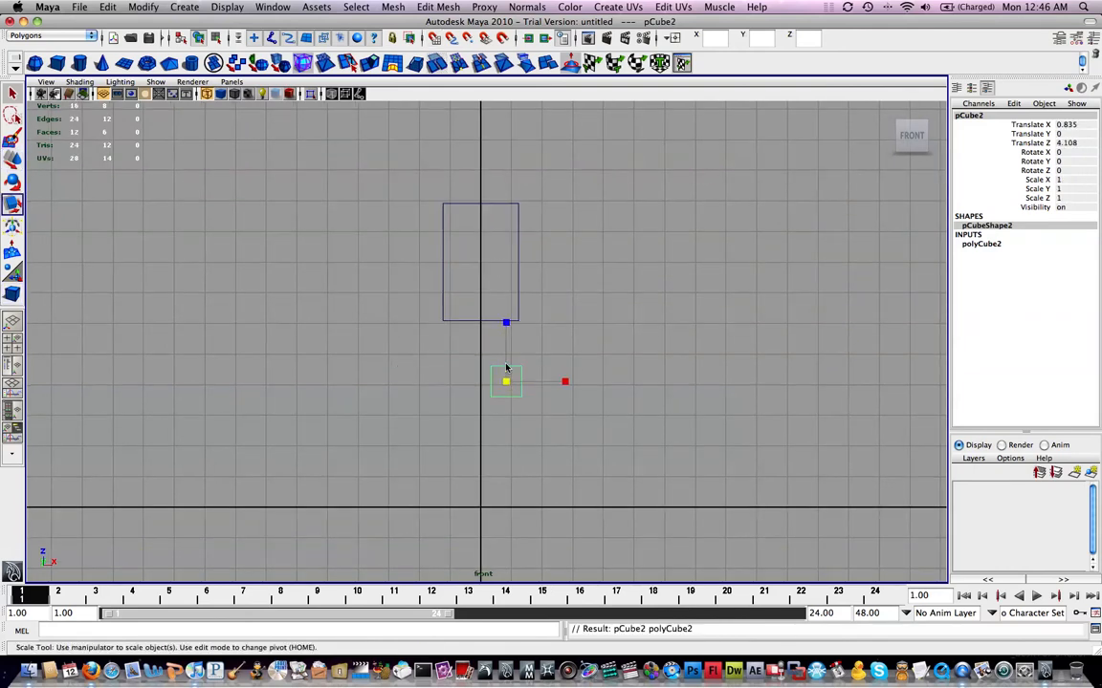
{"action": "left_click_drag", "start_coordinate": [507, 384], "coordinate": [514, 379]}
{"action": "left_click_drag", "start_coordinate": [506, 321], "coordinate": [506, 263]}
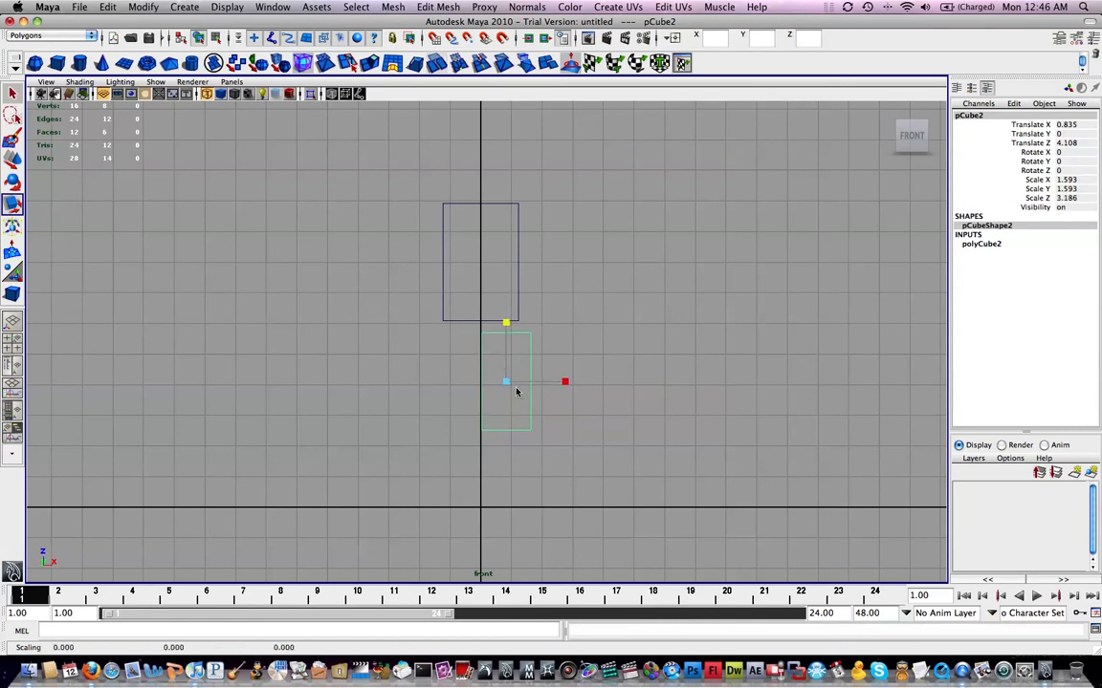
{"action": "left_click_drag", "start_coordinate": [506, 382], "coordinate": [501, 370]}
{"action": "key", "text": "w"}
Duplicate the upper-leg block straight down to Translate Z 1.926 and shift both leg blocks sideways to Translate X 1.155
{"action": "key", "text": "ctrl+d"}
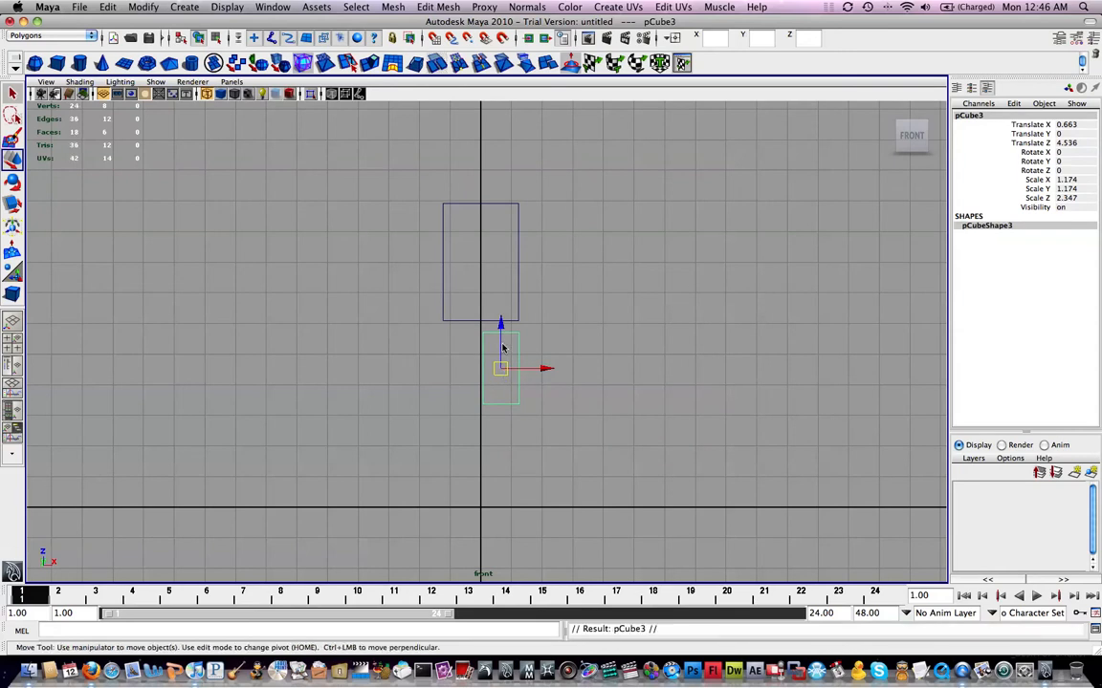
{"action": "left_click_drag", "start_coordinate": [499, 325], "coordinate": [504, 409]}
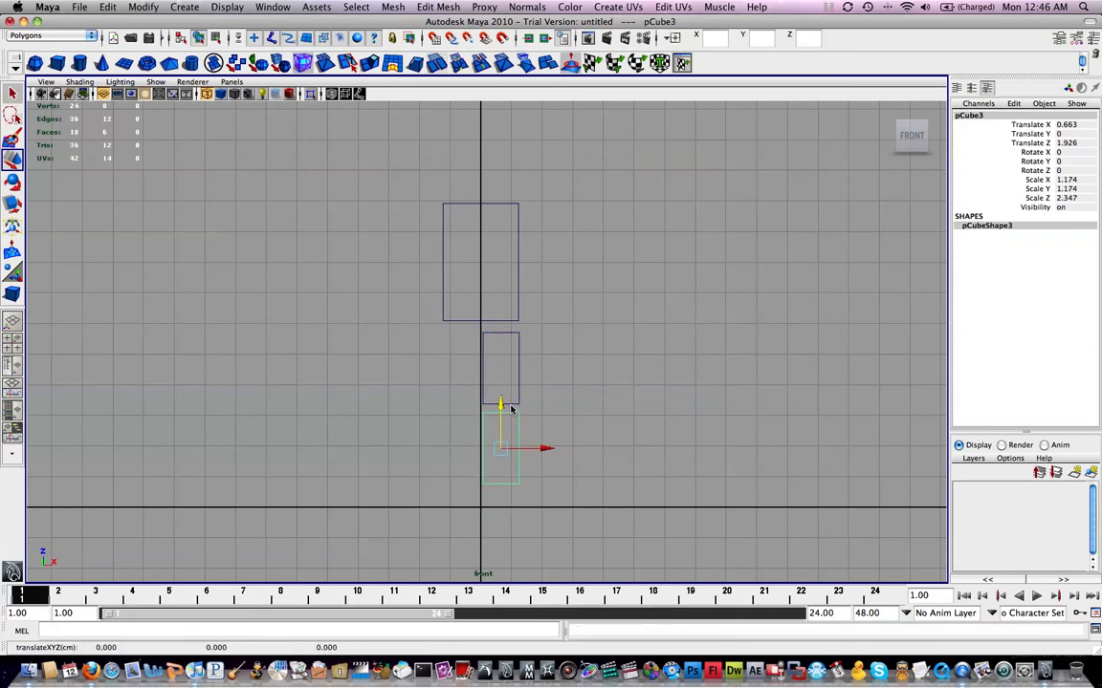
{"action": "middle_click_drag", "start_coordinate": [509, 392], "coordinate": [516, 421], "text": "alt"}
{"action": "left_click_drag", "start_coordinate": [563, 384], "coordinate": [572, 477]}
Scale the torso block in perspective to about 2.976 wide, 1.581 deep and 4.618 tall
{"action": "key", "text": "space"}
{"action": "left_click_drag", "start_coordinate": [557, 407], "coordinate": [561, 327]}
{"action": "left_click_drag", "start_coordinate": [552, 330], "coordinate": [491, 327], "text": "alt"}
{"action": "middle_click_drag", "start_coordinate": [490, 288], "coordinate": [464, 308], "text": "alt"}
{"action": "scroll", "coordinate": [480, 421], "scroll_direction": "up", "scroll_amount": 3}
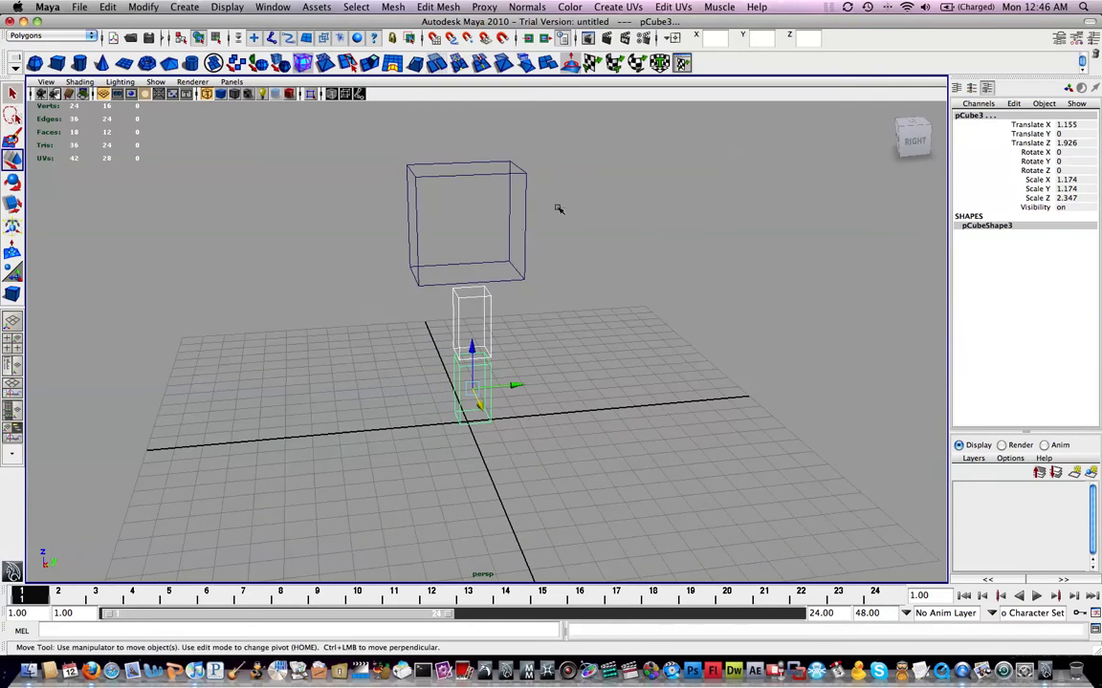
{"action": "left_click", "coordinate": [507, 231]}
{"action": "key", "text": "r"}
{"action": "left_click_drag", "start_coordinate": [521, 220], "coordinate": [590, 216]}
{"action": "left_click_drag", "start_coordinate": [505, 220], "coordinate": [516, 222]}
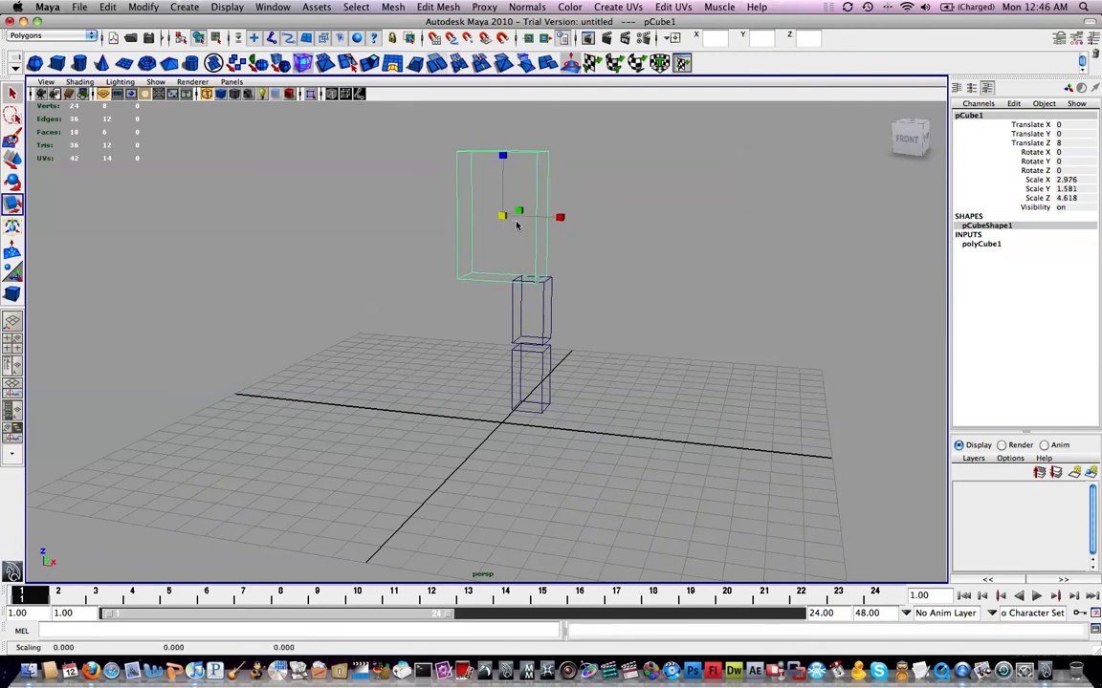
Move the torso block clear of the leg, to about Translate X 0.332 and Translate Z 8.566
{"action": "key", "text": "w"}
{"action": "middle_click_drag", "start_coordinate": [516, 220], "coordinate": [501, 261], "text": "alt"}
{"action": "left_click_drag", "start_coordinate": [486, 216], "coordinate": [442, 275]}
{"action": "key", "text": "space"}
{"action": "left_click_drag", "start_coordinate": [516, 251], "coordinate": [540, 283]}
{"action": "key", "text": "space"}
{"action": "key", "text": "space"}
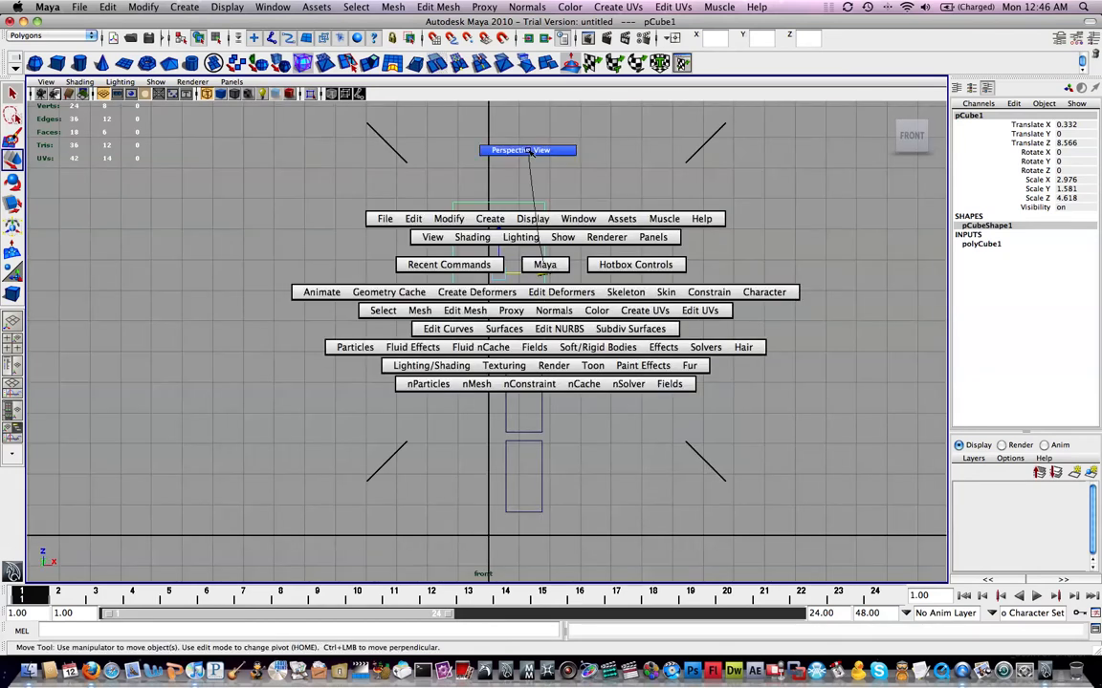
Lengthen the upper-leg block vertically and position it just under the torso in the front view
{"action": "left_click_drag", "start_coordinate": [531, 174], "coordinate": [531, 174]}
{"action": "key", "text": "space"}
{"action": "mouse_move", "coordinate": [546, 245]}
{"action": "left_mouse_down"}
{"action": "mouse_move", "coordinate": [617, 246]}
{"action": "mouse_move", "coordinate": [572, 255]}
{"action": "mouse_move", "coordinate": [553, 302]}
{"action": "left_mouse_up"}
{"action": "key", "text": "space"}
{"action": "key", "text": "space"}
{"action": "mouse_move", "coordinate": [553, 274]}
{"action": "middle_mouse_down", "text": "alt"}
{"action": "mouse_move", "coordinate": [557, 307]}
{"action": "mouse_move", "coordinate": [538, 258]}
{"action": "middle_mouse_up", "text": "alt"}
{"action": "key", "text": "space"}
{"action": "mouse_move", "coordinate": [540, 258]}
{"action": "left_mouse_down"}
{"action": "mouse_move", "coordinate": [564, 232]}
{"action": "mouse_move", "coordinate": [459, 236]}
{"action": "mouse_move", "coordinate": [494, 246]}
{"action": "mouse_move", "coordinate": [507, 217]}
{"action": "mouse_move", "coordinate": [593, 216]}
{"action": "mouse_move", "coordinate": [563, 231]}
{"action": "mouse_move", "coordinate": [577, 264]}
{"action": "mouse_move", "coordinate": [536, 327]}
{"action": "mouse_move", "coordinate": [503, 285]}
{"action": "mouse_move", "coordinate": [521, 378]}
{"action": "left_mouse_up"}
{"action": "key", "text": "r"}
{"action": "left_click", "coordinate": [509, 328]}
{"action": "key", "text": "w"}
{"action": "key", "text": "space"}
{"action": "middle_click_drag", "start_coordinate": [540, 443], "coordinate": [531, 369], "text": "alt"}
Stretch the lower-leg block vertically to a Scale Z of about 2.791
{"action": "left_click", "coordinate": [495, 371]}
{"action": "key", "text": "r"}
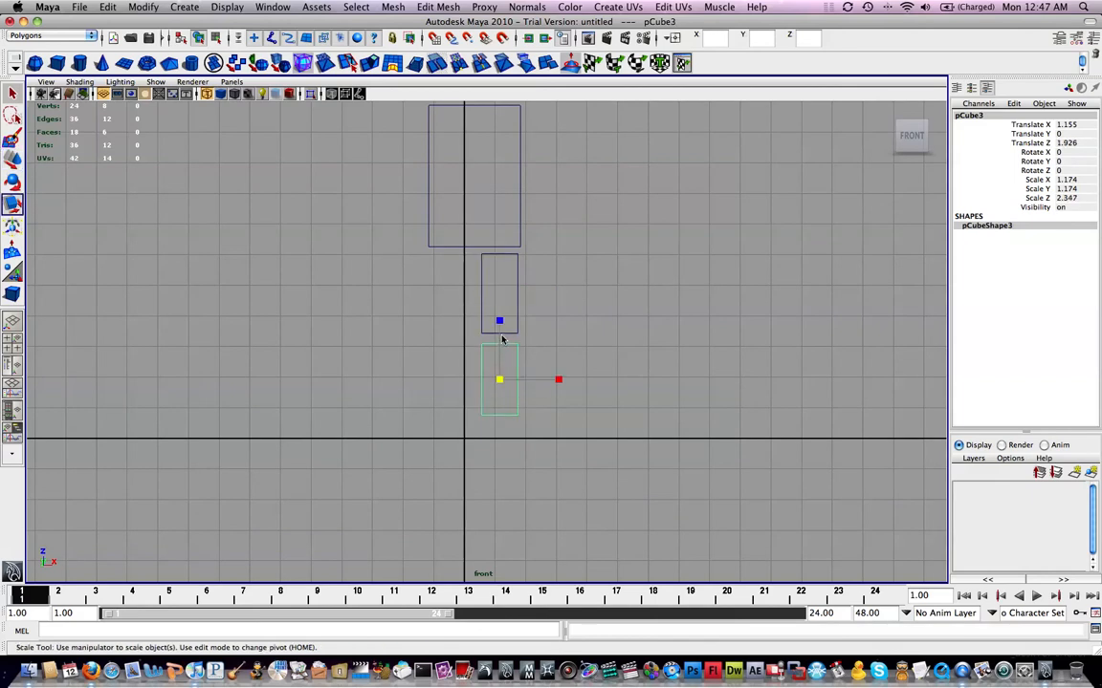
{"action": "left_click_drag", "start_coordinate": [500, 328], "coordinate": [498, 393]}
{"action": "key", "text": "w"}
Duplicate the lower-leg block to ground level as a foot, scaled to about 1.019 wide and deep and 0.538 tall
{"action": "key", "text": "super+d"}
{"action": "key", "text": "r"}
{"action": "mouse_move", "coordinate": [500, 439]}
{"action": "left_mouse_down"}
{"action": "mouse_move", "coordinate": [468, 445]}
{"action": "mouse_move", "coordinate": [499, 425]}
{"action": "left_mouse_up"}
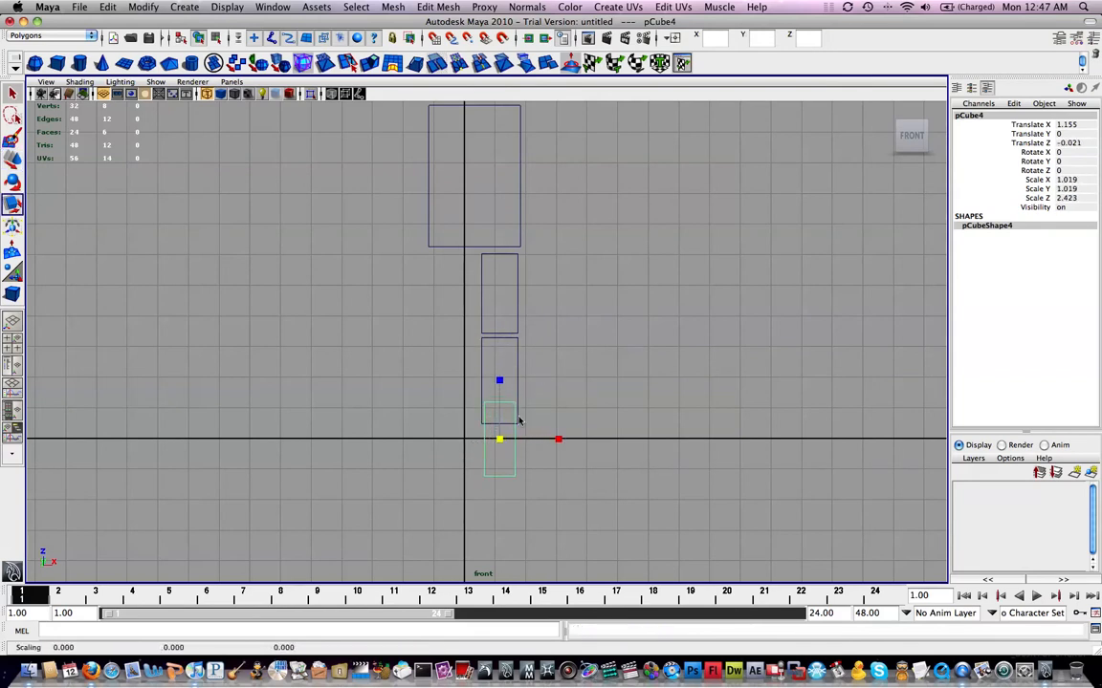
{"action": "left_click_drag", "start_coordinate": [500, 380], "coordinate": [499, 435]}
Raise the foot block to about Translate Z 0.412 and lengthen it to about 1.89 in Scale Y
{"action": "key", "text": "space"}
{"action": "left_click_drag", "start_coordinate": [543, 310], "coordinate": [542, 309]}
{"action": "left_click_drag", "start_coordinate": [540, 315], "coordinate": [455, 383], "text": "alt"}
{"action": "middle_click_drag", "start_coordinate": [455, 460], "coordinate": [486, 332], "text": "alt"}
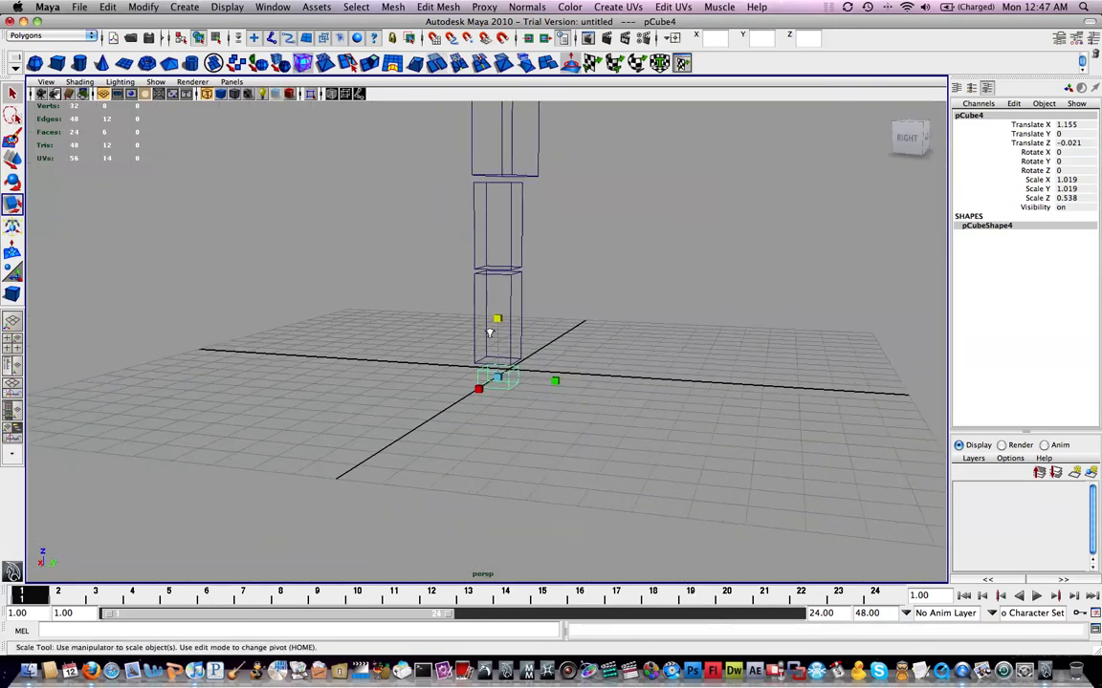
{"action": "right_click_drag", "start_coordinate": [486, 332], "coordinate": [507, 334], "text": "alt"}
{"action": "key", "text": "w"}
{"action": "left_click_drag", "start_coordinate": [500, 341], "coordinate": [500, 324]}
{"action": "key", "text": "r"}
{"action": "left_click_drag", "start_coordinate": [487, 375], "coordinate": [662, 366], "text": "alt"}
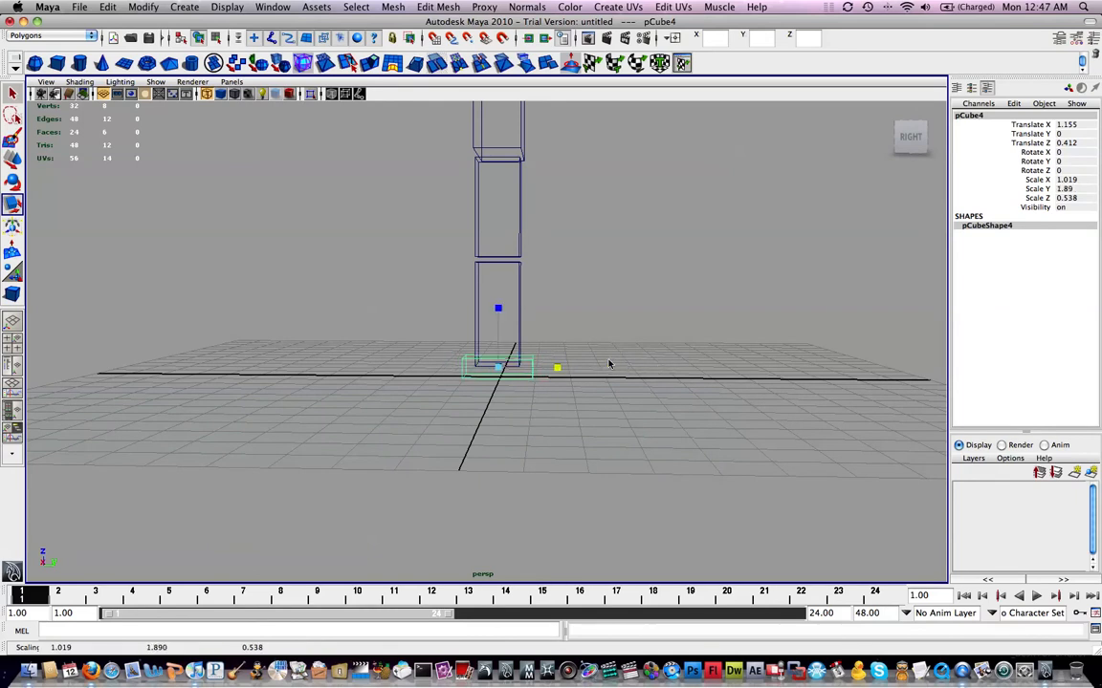
Shift the foot forward to about Translate Y -0.393 and thicken it to about 0.832 in Scale Z
{"action": "key", "text": "w"}
{"action": "mouse_move", "coordinate": [542, 371]}
{"action": "left_mouse_down"}
{"action": "mouse_move", "coordinate": [508, 376]}
{"action": "mouse_move", "coordinate": [527, 378]}
{"action": "left_mouse_up"}
{"action": "left_click_drag", "start_coordinate": [488, 321], "coordinate": [489, 335]}
{"action": "left_click_drag", "start_coordinate": [471, 370], "coordinate": [510, 375], "text": "alt"}
{"action": "key", "text": "r"}
{"action": "key", "text": "w"}
In the side view, raise the torso and both leg blocks together, bringing the lower leg to about Translate Z 2.639
{"action": "left_click", "coordinate": [431, 361]}
{"action": "key", "text": "space"}
{"action": "middle_click_drag", "start_coordinate": [511, 376], "coordinate": [498, 483], "text": "alt"}
{"action": "left_click_drag", "start_coordinate": [480, 332], "coordinate": [483, 318]}
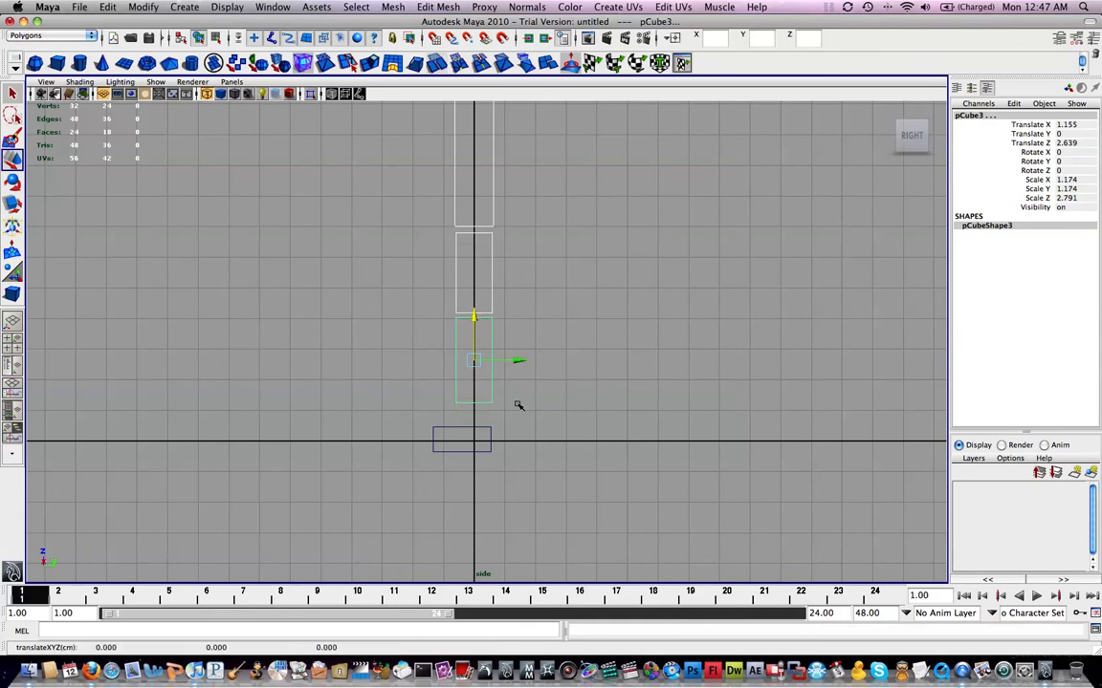
Raise the foot block to rest on the ground line, at about Translate Z 0.481
{"action": "left_click", "coordinate": [480, 424]}
{"action": "left_click", "coordinate": [484, 427]}
{"action": "left_click_drag", "start_coordinate": [462, 397], "coordinate": [456, 380]}
Lower the torso and both leg blocks toward the foot, bringing the lower leg to about Translate Z 2.468
{"action": "middle_click_drag", "start_coordinate": [467, 360], "coordinate": [467, 388], "text": "alt"}
{"action": "left_click_drag", "start_coordinate": [540, 201], "coordinate": [444, 386]}
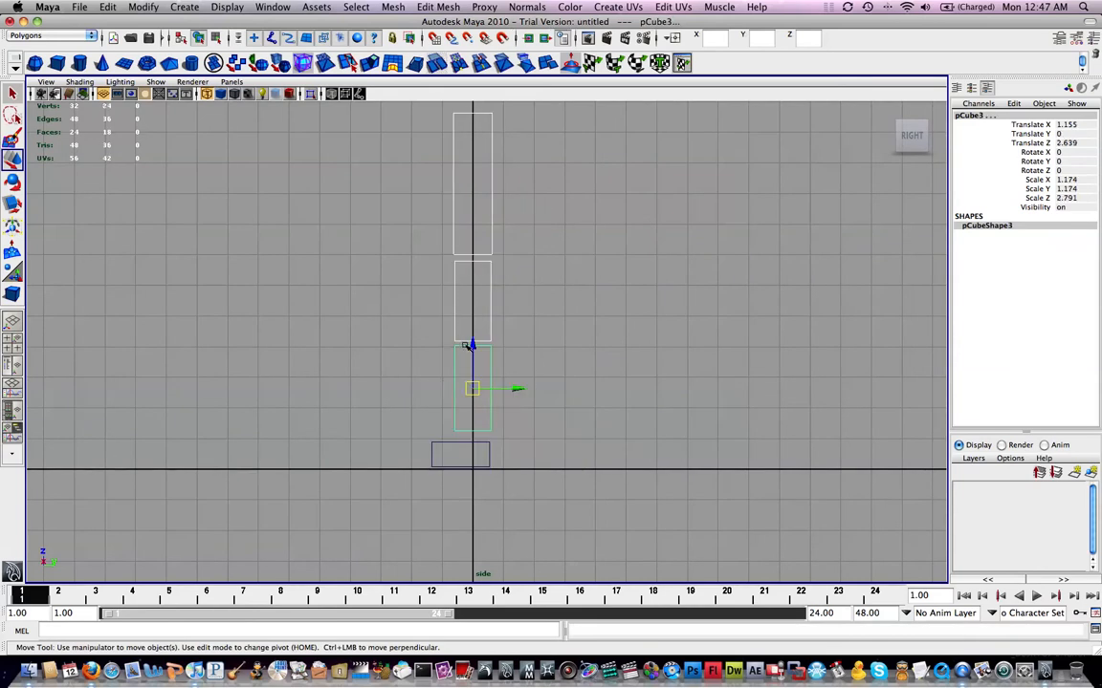
{"action": "left_click", "coordinate": [481, 351]}
{"action": "key", "text": "z"}
{"action": "left_click_drag", "start_coordinate": [472, 345], "coordinate": [500, 368]}
Slim the upper- and lower-leg blocks together to about 0.952 in Scale Y and 1.012 in Scale X
{"action": "key", "text": "r"}
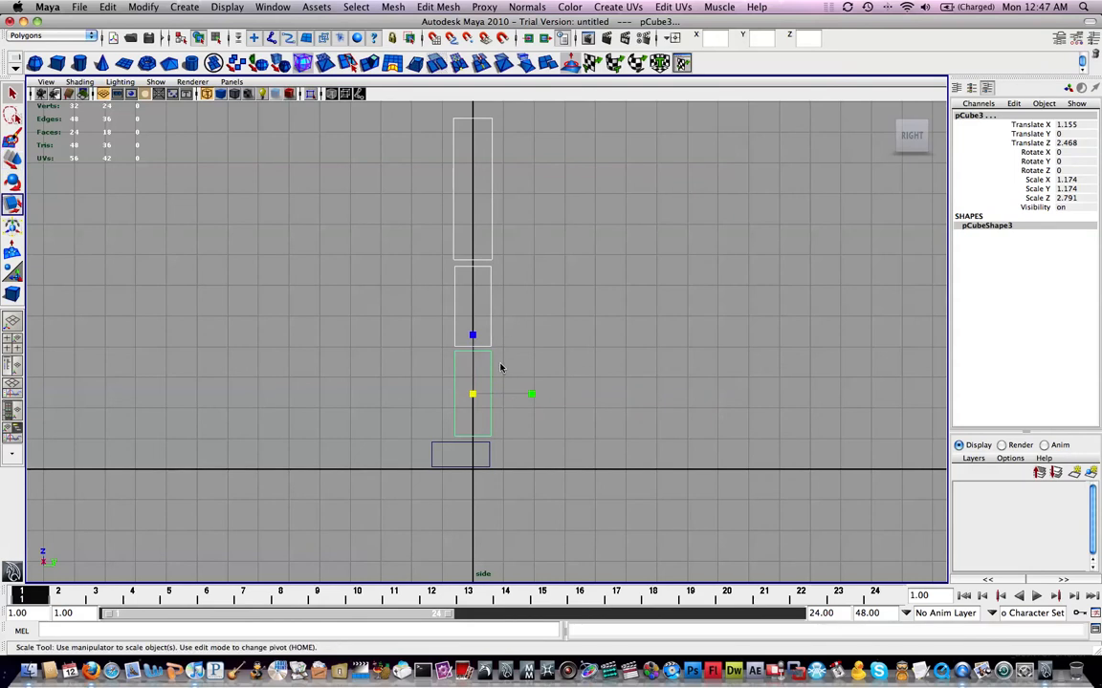
{"action": "left_click", "coordinate": [492, 252], "text": "shift"}
{"action": "left_click_drag", "start_coordinate": [532, 394], "coordinate": [521, 395]}
{"action": "middle_click_drag", "start_coordinate": [524, 318], "coordinate": [541, 329], "text": "alt"}
{"action": "key", "text": "space"}
{"action": "left_click_drag", "start_coordinate": [537, 414], "coordinate": [544, 318]}
{"action": "left_click_drag", "start_coordinate": [550, 406], "coordinate": [571, 313], "text": "alt"}
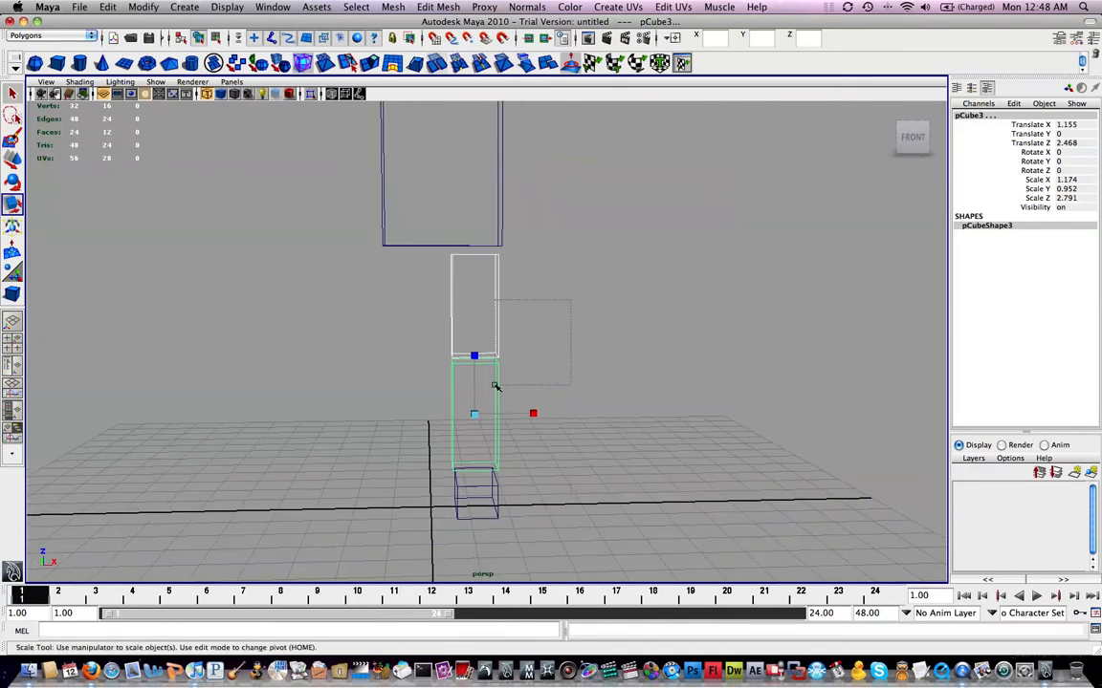
{"action": "left_click_drag", "start_coordinate": [533, 415], "coordinate": [524, 413]}
{"action": "middle_click_drag", "start_coordinate": [524, 413], "coordinate": [568, 412], "text": "alt"}
{"action": "left_click_drag", "start_coordinate": [568, 412], "coordinate": [620, 324], "text": "alt"}
Duplicate the whole leg to the opposite side at Translate X -1 and snap the original leg to Translate X 1
{"action": "left_click_drag", "start_coordinate": [608, 305], "coordinate": [475, 545]}
{"action": "middle_click_drag", "start_coordinate": [648, 406], "coordinate": [684, 392], "text": "alt"}
{"action": "key", "text": "ctrl+d"}
{"action": "key", "text": "w"}
{"action": "left_click_drag", "start_coordinate": [634, 413], "coordinate": [553, 425], "text": "alt"}
{"action": "left_click_drag", "start_coordinate": [572, 466], "coordinate": [488, 475]}
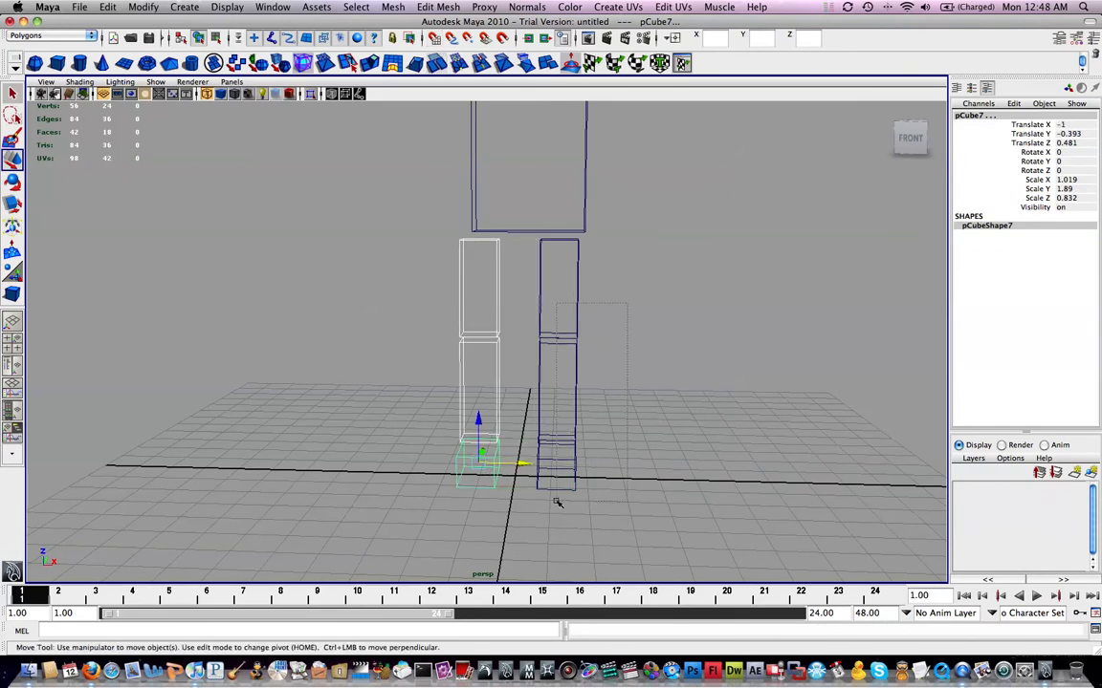
{"action": "left_click_drag", "start_coordinate": [557, 502], "coordinate": [557, 501]}
{"action": "left_click_drag", "start_coordinate": [600, 469], "coordinate": [569, 469]}
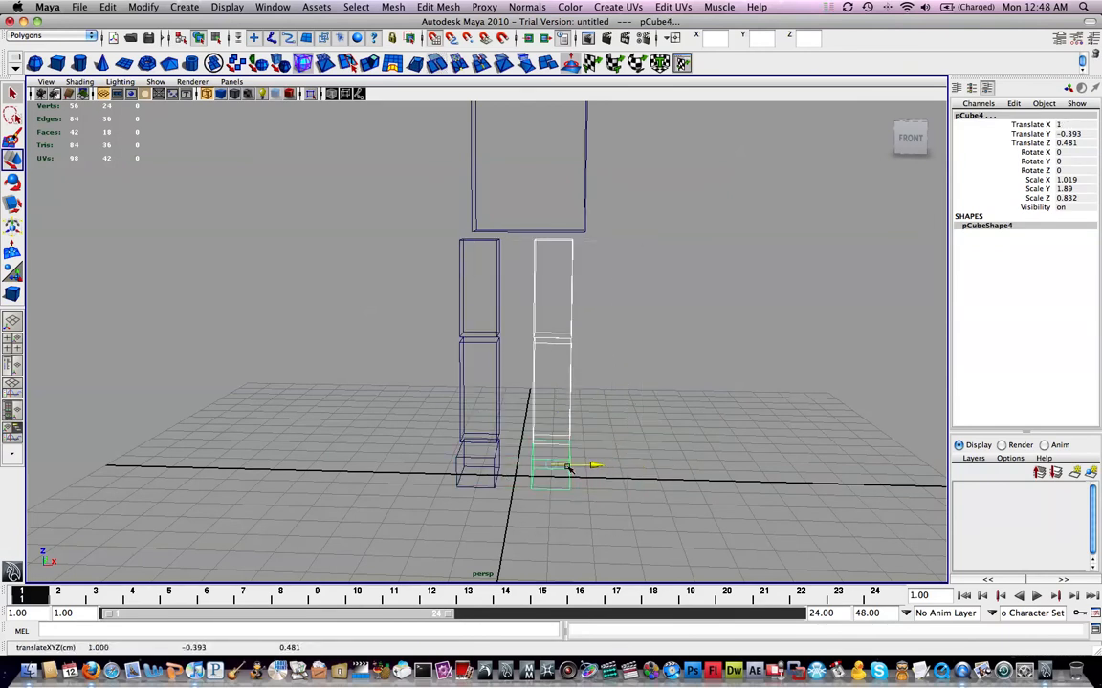
Center the torso block over the two legs by snapping it to Translate X 0
{"action": "middle_click_drag", "start_coordinate": [567, 469], "coordinate": [590, 468], "text": "alt"}
{"action": "left_click", "coordinate": [551, 247]}
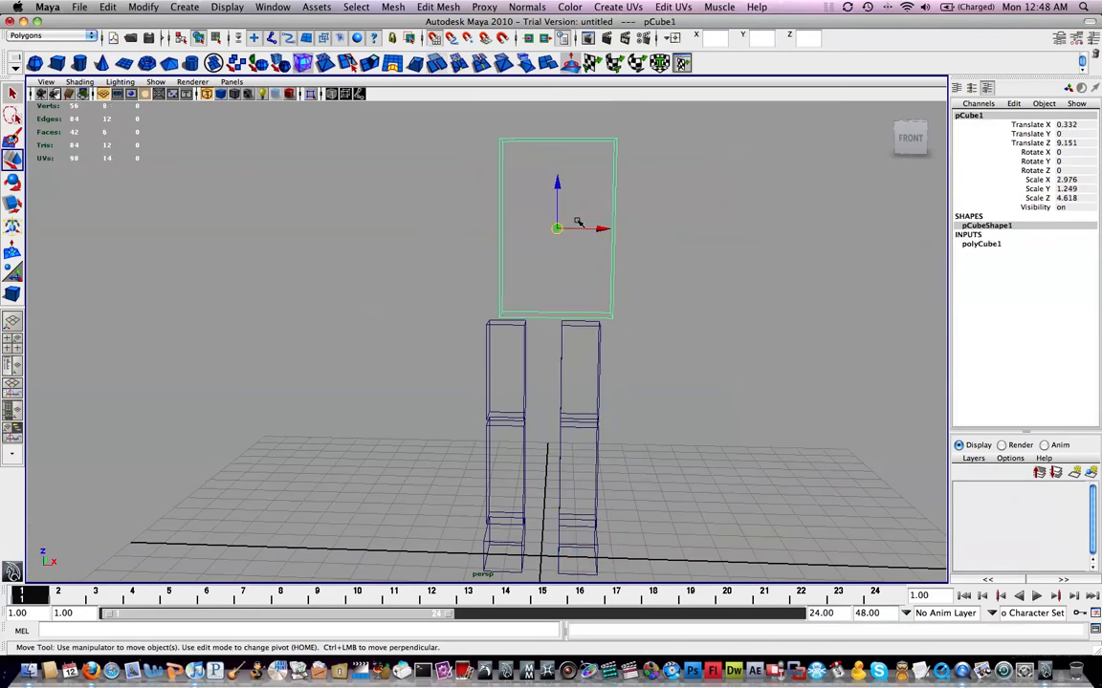
{"action": "left_click_drag", "start_coordinate": [601, 228], "coordinate": [587, 229]}
{"action": "left_click_drag", "start_coordinate": [585, 398], "coordinate": [590, 366], "text": "alt"}
{"action": "middle_click_drag", "start_coordinate": [590, 366], "coordinate": [607, 398], "text": "alt"}
{"action": "left_click_drag", "start_coordinate": [608, 398], "coordinate": [604, 380], "text": "alt"}
{"action": "middle_click_drag", "start_coordinate": [602, 376], "coordinate": [564, 355], "text": "alt"}
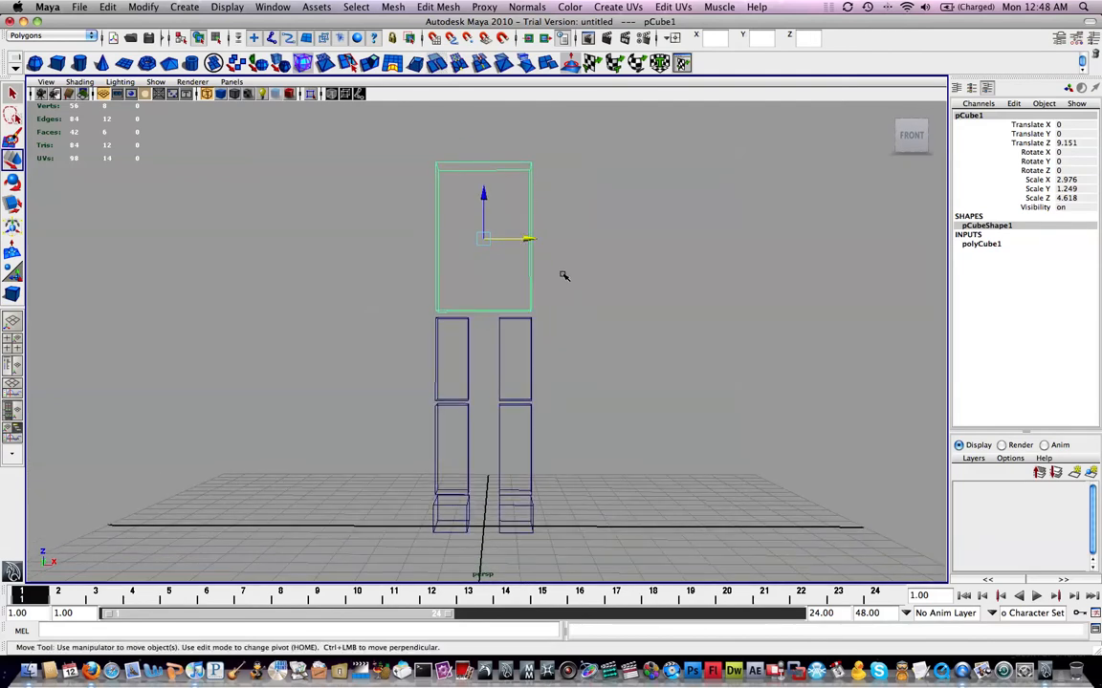
Duplicate one leg's upper and lower blocks, raise the copies beside the torso, and group them as an arm
{"action": "left_click_drag", "start_coordinate": [509, 439], "coordinate": [521, 229]}
{"action": "middle_click_drag", "start_coordinate": [521, 228], "coordinate": [524, 268], "text": "alt"}
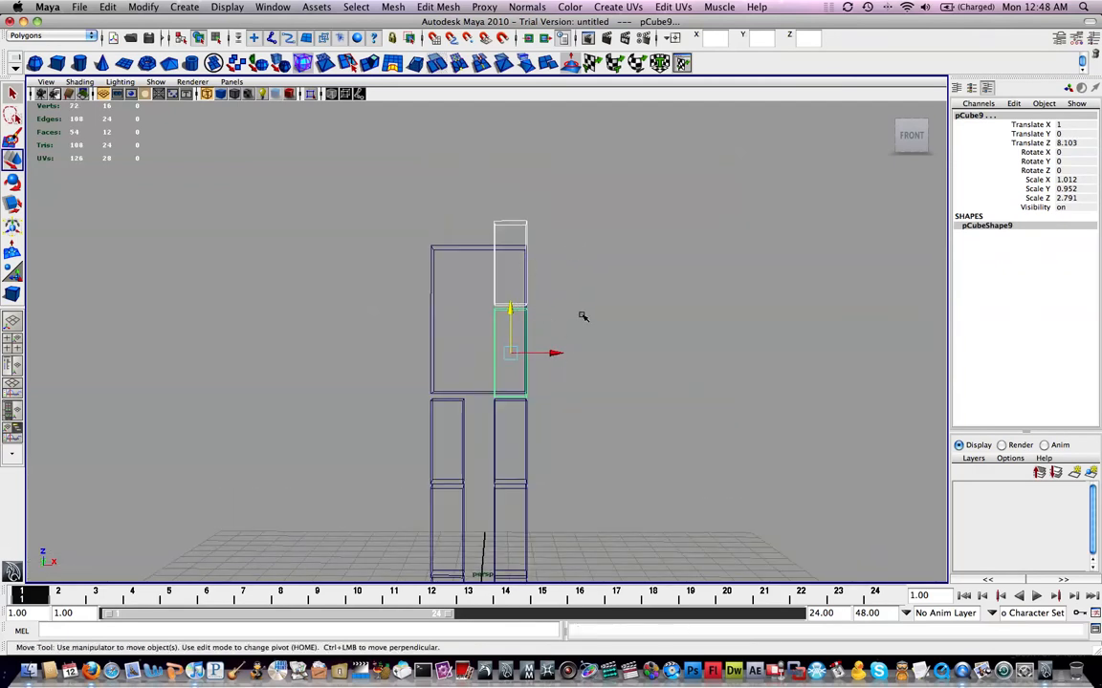
{"action": "key", "text": "ctrl+g"}
Rotate the arm group to horizontal by setting Rotate Y to 90
{"action": "left_click_drag", "start_coordinate": [551, 345], "coordinate": [547, 298], "text": "alt"}
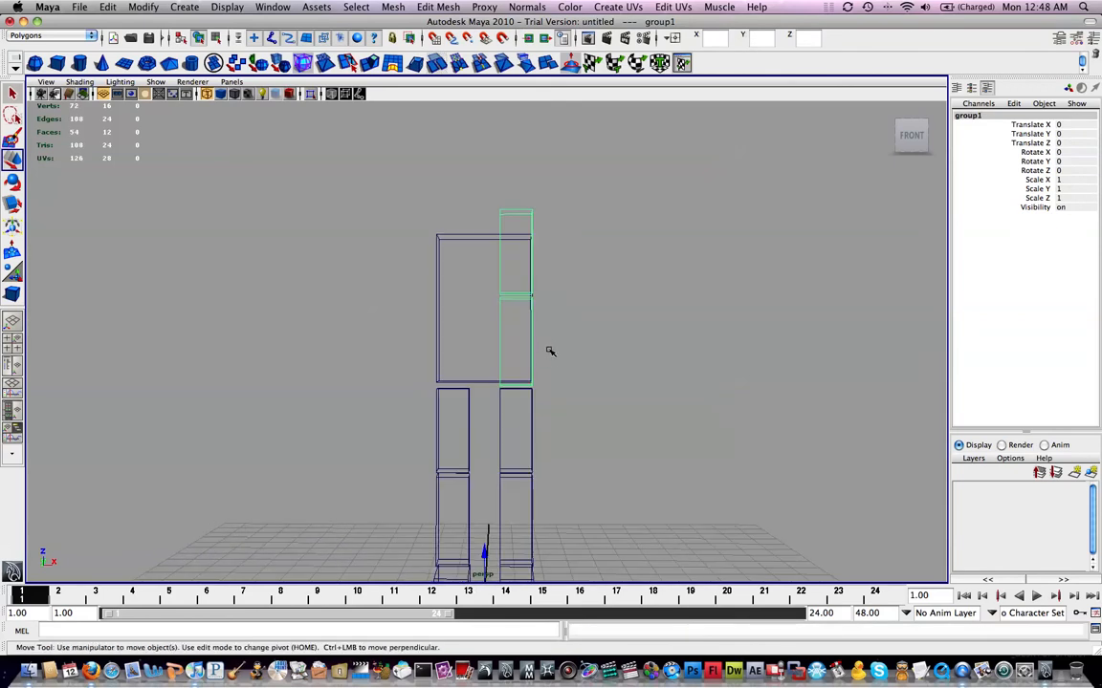
{"action": "left_click_drag", "start_coordinate": [550, 359], "coordinate": [559, 302], "text": "alt"}
{"action": "key", "text": "e"}
{"action": "left_click_drag", "start_coordinate": [528, 501], "coordinate": [656, 665]}
{"action": "middle_click_drag", "start_coordinate": [674, 528], "coordinate": [669, 374], "text": "alt"}
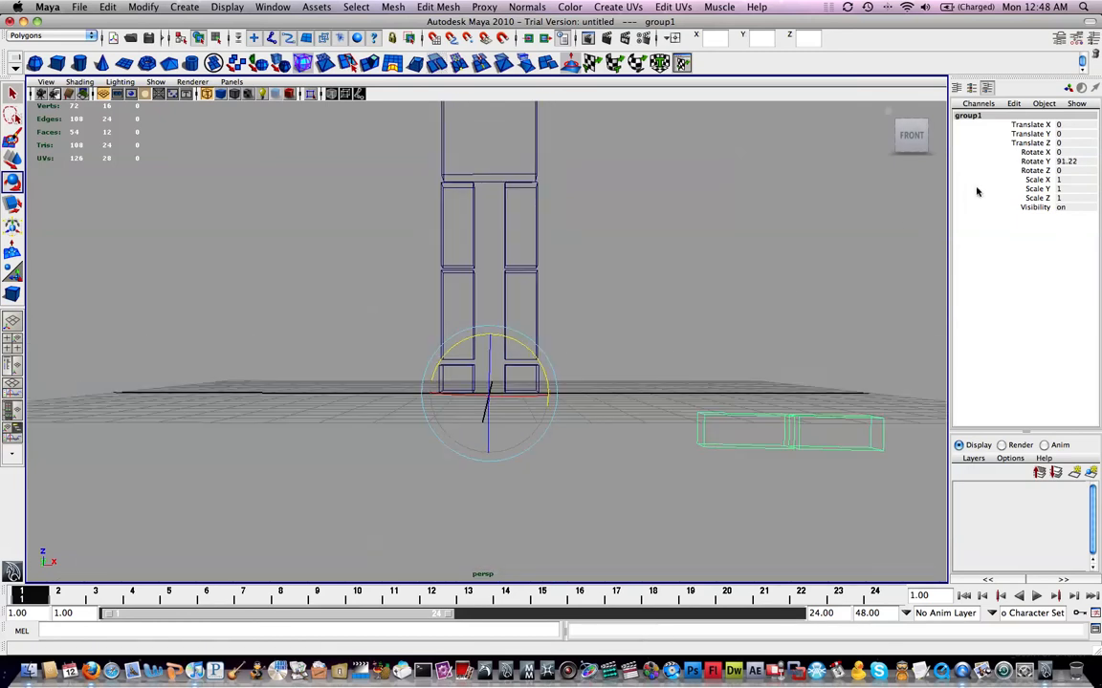
{"action": "left_click", "coordinate": [1068, 162]}
{"action": "type", "text": "90"}
{"action": "key", "text": "Return"}
{"action": "key", "text": "w"}
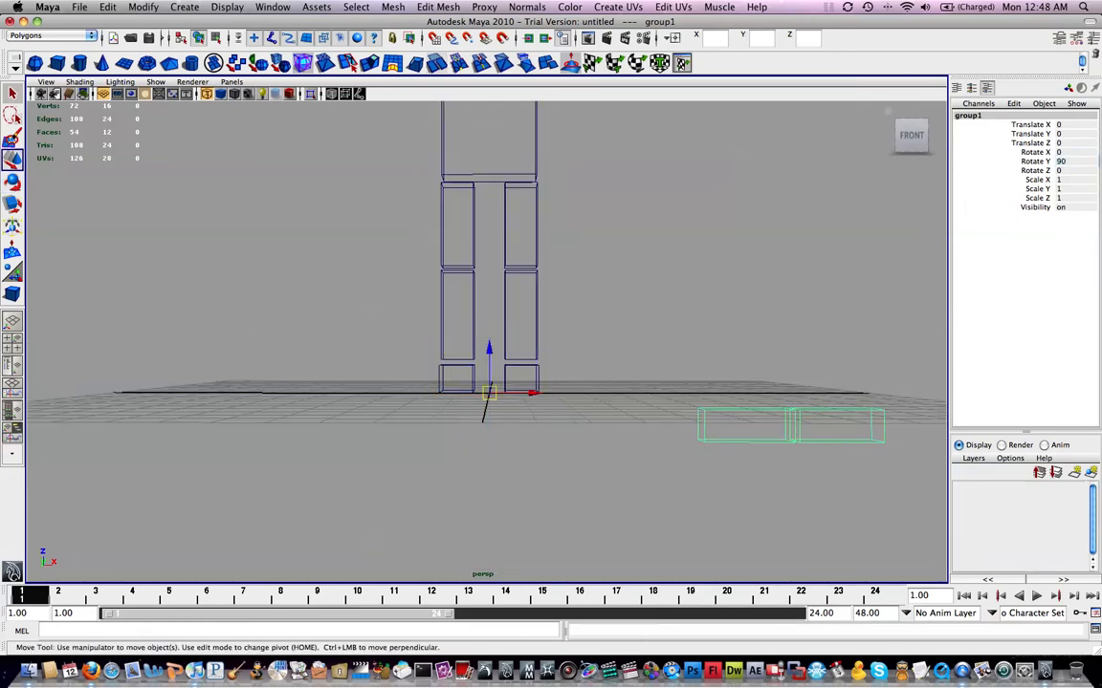
Move the arm group up and inward to line up with the torso's shoulder
{"action": "left_click_drag", "start_coordinate": [489, 348], "coordinate": [568, 103]}
{"action": "middle_click_drag", "start_coordinate": [568, 187], "coordinate": [521, 373], "text": "alt"}
{"action": "left_click_drag", "start_coordinate": [443, 288], "coordinate": [445, 169]}
{"action": "left_click_drag", "start_coordinate": [489, 214], "coordinate": [332, 246]}
{"action": "middle_click_drag", "start_coordinate": [445, 179], "coordinate": [498, 228], "text": "alt"}
{"action": "scroll", "coordinate": [497, 228], "scroll_direction": "up", "scroll_amount": 1}
{"action": "left_click_drag", "start_coordinate": [325, 208], "coordinate": [326, 200]}
{"action": "middle_click_drag", "start_coordinate": [443, 221], "coordinate": [479, 295], "text": "alt"}
{"action": "scroll", "coordinate": [555, 321], "scroll_direction": "up", "scroll_amount": 2}
Duplicate the outer arm block as a hand, shorten it to about 1.222 in Scale Z, and place it at the arm's end
{"action": "left_click", "coordinate": [642, 326]}
{"action": "key", "text": "super+d"}
{"action": "left_click_drag", "start_coordinate": [684, 313], "coordinate": [748, 317]}
{"action": "key", "text": "r"}
{"action": "mouse_move", "coordinate": [748, 317]}
{"action": "middle_mouse_down", "text": "alt"}
{"action": "mouse_move", "coordinate": [740, 305]}
{"action": "mouse_move", "coordinate": [737, 330]}
{"action": "middle_mouse_up", "text": "alt"}
{"action": "key", "text": "w"}
{"action": "left_click_drag", "start_coordinate": [721, 332], "coordinate": [652, 293]}
Thin the hand block in depth along its Y axis
{"action": "middle_click_drag", "start_coordinate": [653, 293], "coordinate": [669, 226], "text": "alt"}
{"action": "left_click_drag", "start_coordinate": [630, 253], "coordinate": [610, 248], "text": "alt"}
{"action": "scroll", "coordinate": [629, 249], "scroll_direction": "up", "scroll_amount": 3}
{"action": "middle_click_drag", "start_coordinate": [696, 224], "coordinate": [564, 284], "text": "alt"}
{"action": "key", "text": "r"}
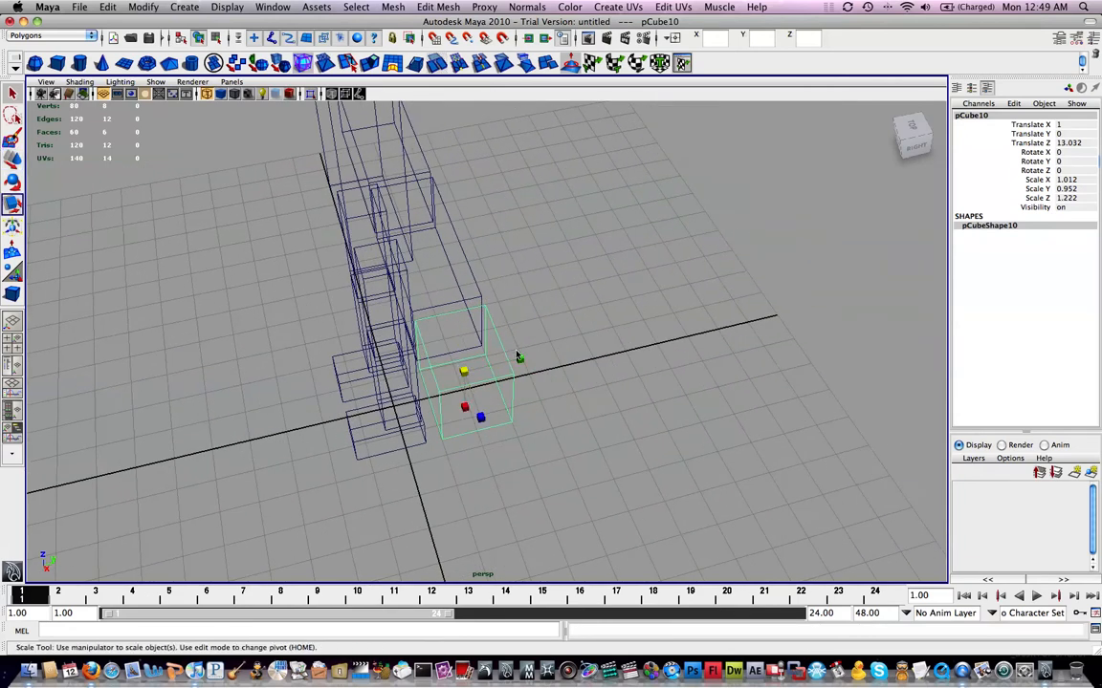
{"action": "left_click_drag", "start_coordinate": [521, 359], "coordinate": [512, 219]}
{"action": "left_click", "coordinate": [463, 273]}
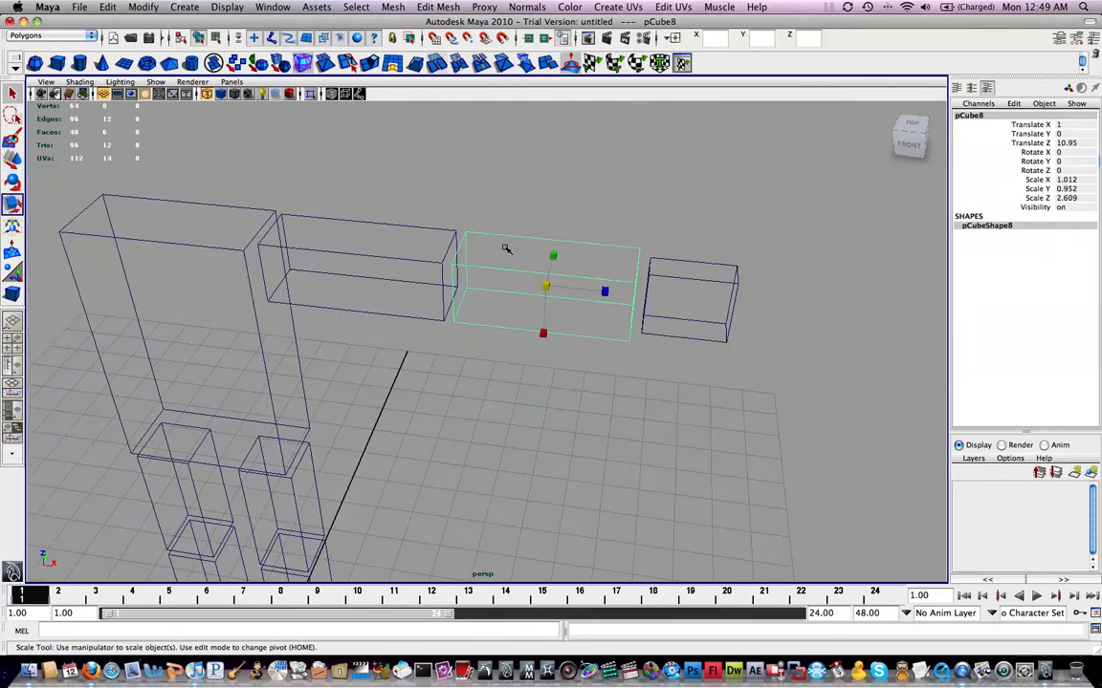
{"action": "left_click", "coordinate": [417, 273], "text": "shift"}
{"action": "left_click_drag", "start_coordinate": [416, 273], "coordinate": [586, 148], "text": "alt"}
{"action": "scroll", "coordinate": [587, 157], "scroll_direction": "down", "scroll_amount": 1}
{"action": "middle_click_drag", "start_coordinate": [588, 188], "coordinate": [612, 259], "text": "alt"}
{"action": "scroll", "coordinate": [623, 255], "scroll_direction": "up", "scroll_amount": 1}
{"action": "key", "text": "ctrl+z"}
{"action": "left_click_drag", "start_coordinate": [522, 229], "coordinate": [576, 223], "text": "alt"}
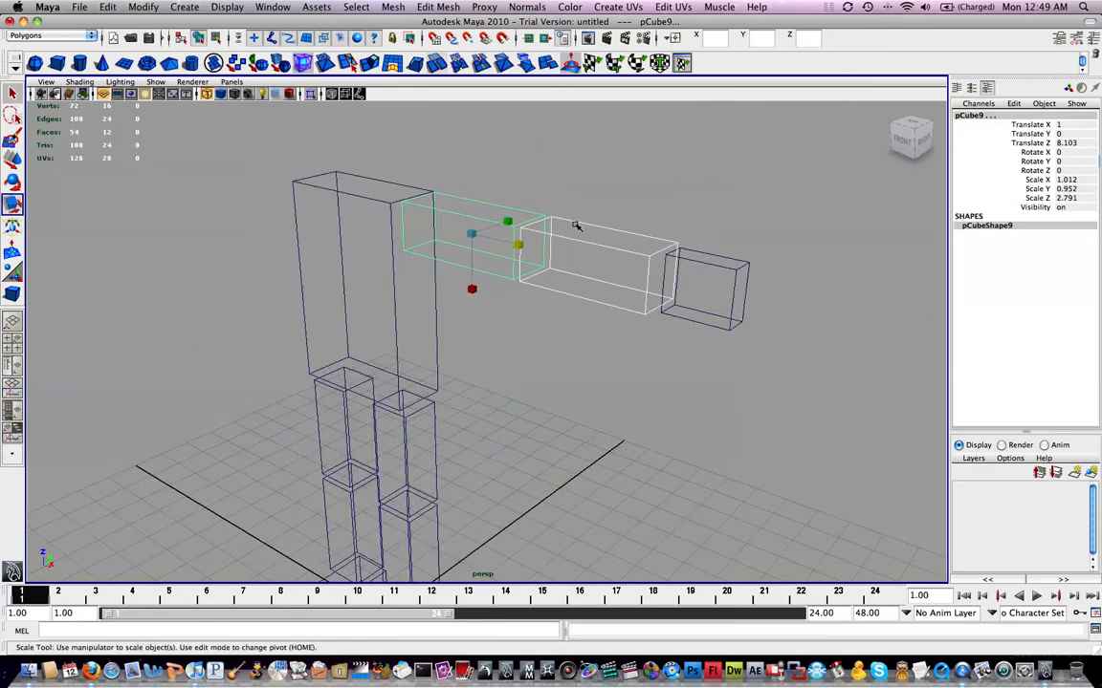
Turn the hand block flat at the arm's end by setting its Rotate Z to 90
{"action": "left_click_drag", "start_coordinate": [736, 223], "coordinate": [707, 314]}
{"action": "key", "text": "e"}
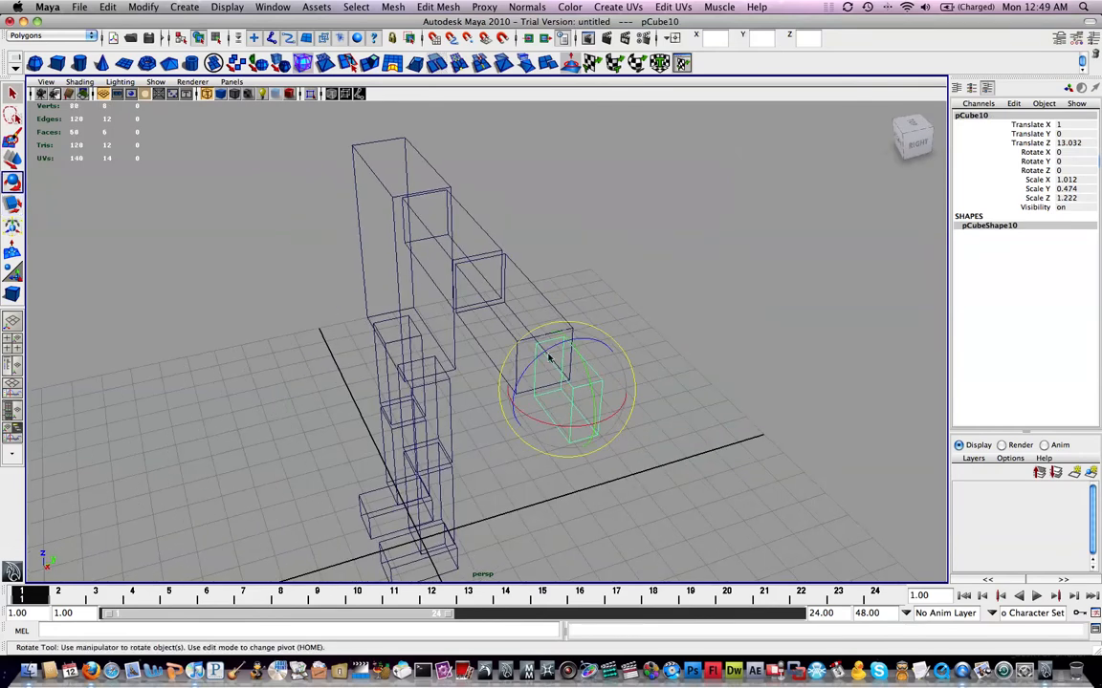
{"action": "left_click_drag", "start_coordinate": [545, 356], "coordinate": [441, 453]}
{"action": "left_click_drag", "start_coordinate": [564, 402], "coordinate": [522, 293]}
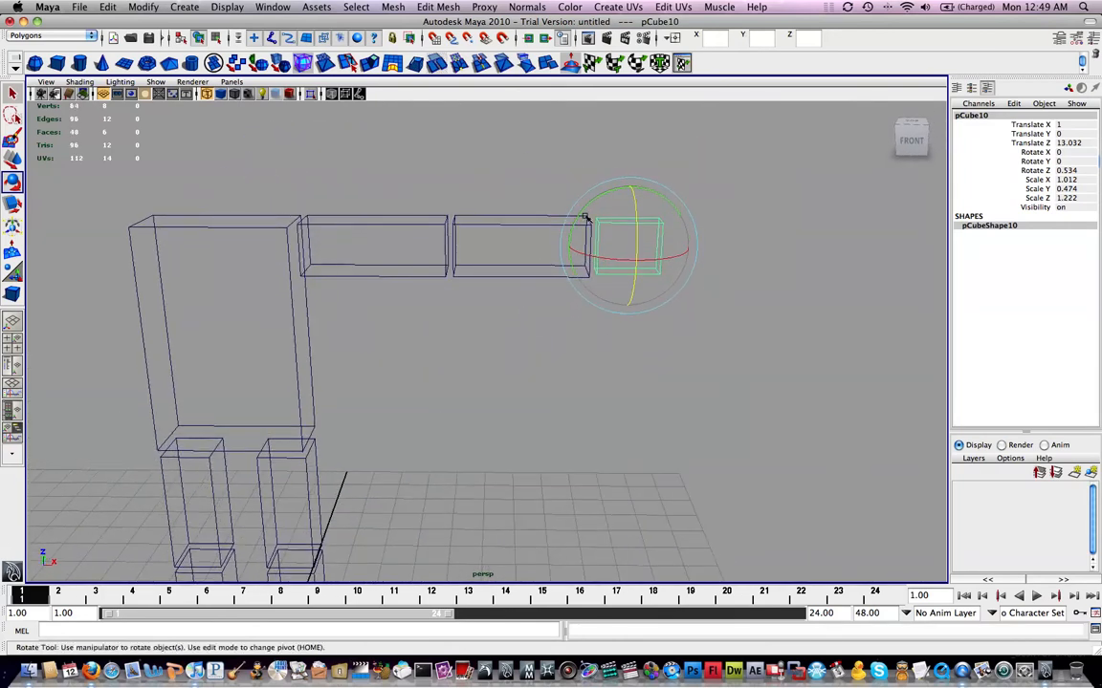
{"action": "mouse_move", "coordinate": [674, 243]}
{"action": "left_mouse_down", "text": "alt"}
{"action": "mouse_move", "coordinate": [720, 237]}
{"action": "mouse_move", "coordinate": [479, 244]}
{"action": "mouse_move", "coordinate": [681, 251]}
{"action": "left_mouse_up", "text": "alt"}
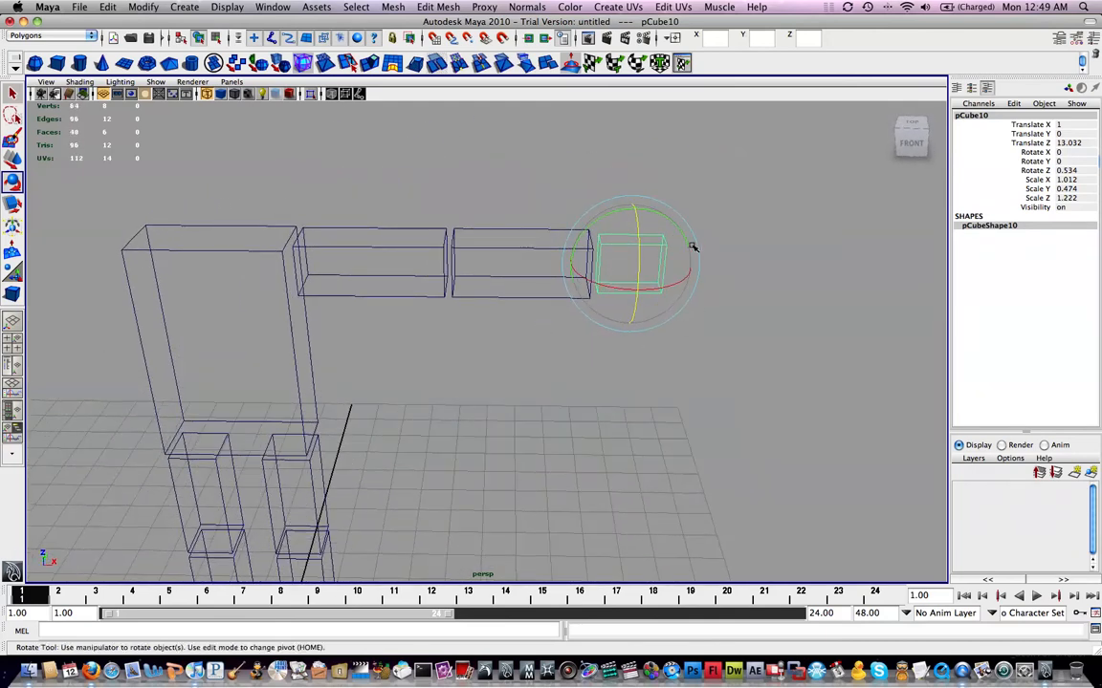
{"action": "left_click_drag", "start_coordinate": [637, 230], "coordinate": [632, 315]}
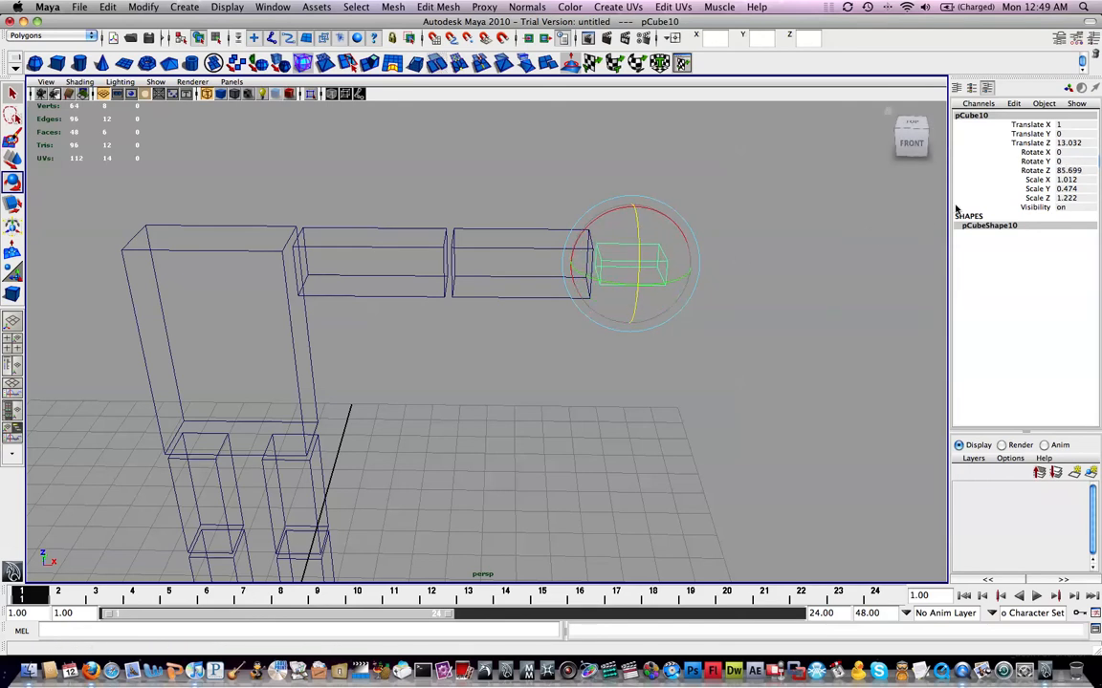
{"action": "double_click", "coordinate": [1079, 172]}
{"action": "type", "text": "90"}
{"action": "key", "text": "Return"}
{"action": "left_click_drag", "start_coordinate": [723, 258], "coordinate": [668, 234], "text": "alt"}
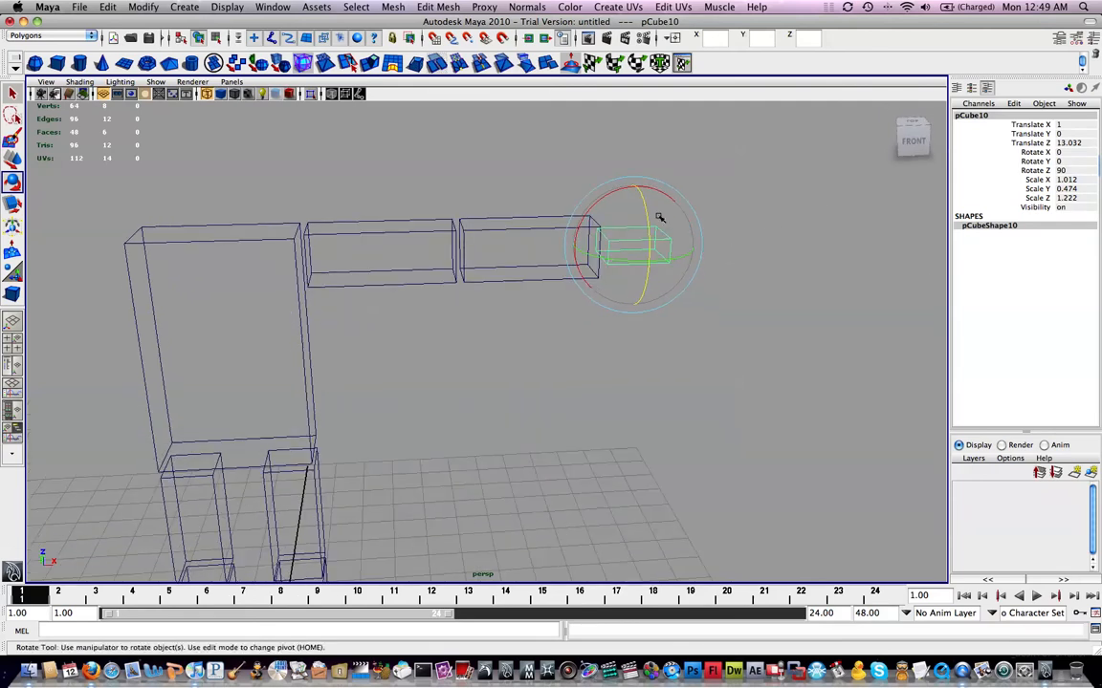
Group the two arm blocks with the hand and place the group's pivot at the shoulder's upper corner
{"action": "left_click_drag", "start_coordinate": [497, 302], "coordinate": [408, 328]}
{"action": "key", "text": "ctrl+g"}
{"action": "left_click_drag", "start_coordinate": [475, 305], "coordinate": [387, 205], "text": "alt"}
{"action": "key", "text": "w"}
Try rotating the arm group about its shoulder pivot to about 69 degrees in Y and undo it
{"action": "key", "text": "e"}
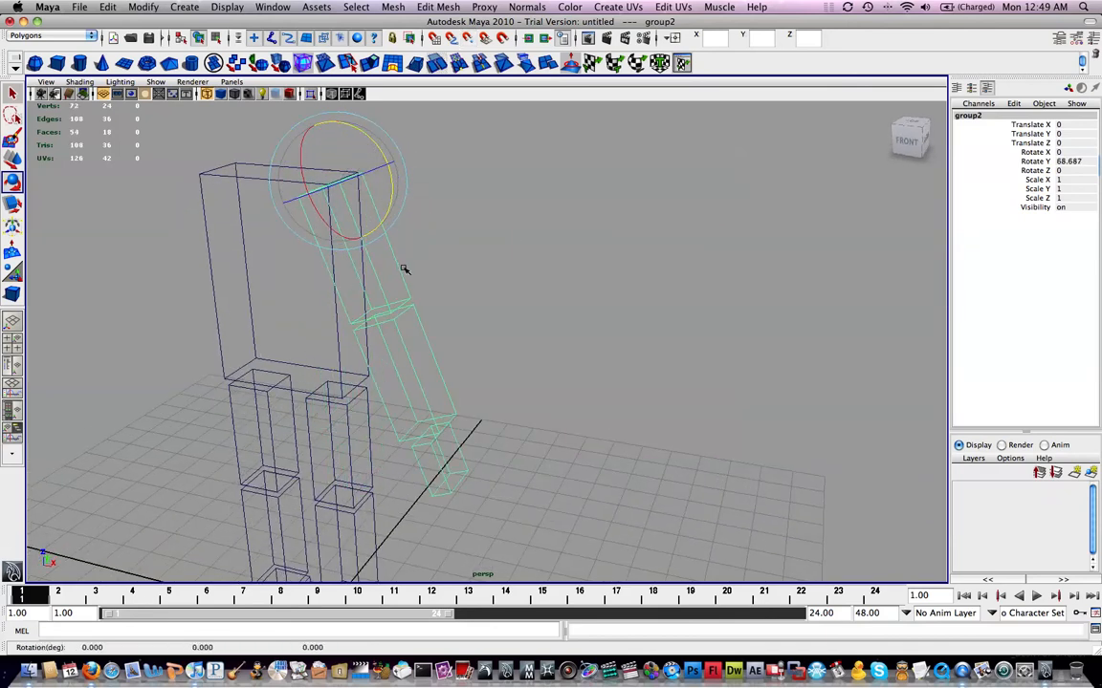
{"action": "left_click_drag", "start_coordinate": [399, 258], "coordinate": [418, 260], "text": "alt"}
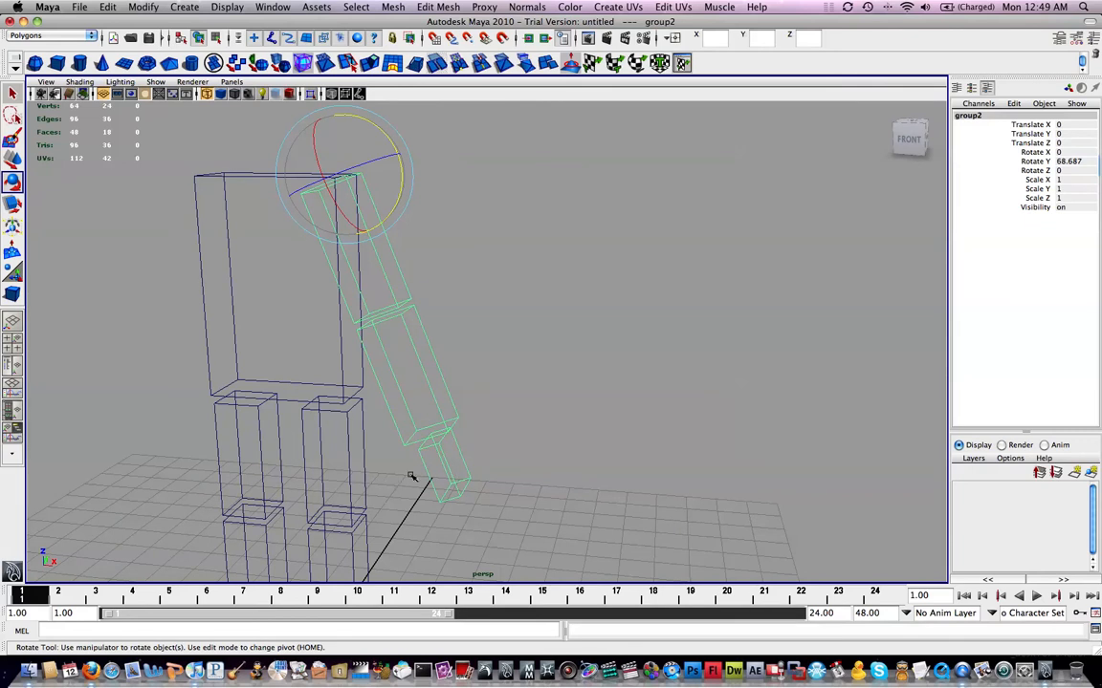
{"action": "key", "text": "z"}
{"action": "left_click_drag", "start_coordinate": [393, 192], "coordinate": [363, 189], "text": "alt"}
{"action": "key", "text": "r"}
{"action": "key", "text": "z"}
Duplicate the arm group and move the copy across the torso to about -3.626 in Translate Z
{"action": "left_click_drag", "start_coordinate": [459, 201], "coordinate": [494, 214], "text": "alt"}
{"action": "middle_click_drag", "start_coordinate": [494, 215], "coordinate": [589, 179], "text": "alt"}
{"action": "left_click_drag", "start_coordinate": [691, 211], "coordinate": [628, 271], "text": "alt"}
{"action": "key", "text": "ctrl+d"}
{"action": "key", "text": "w"}
{"action": "left_click_drag", "start_coordinate": [550, 167], "coordinate": [364, 168]}
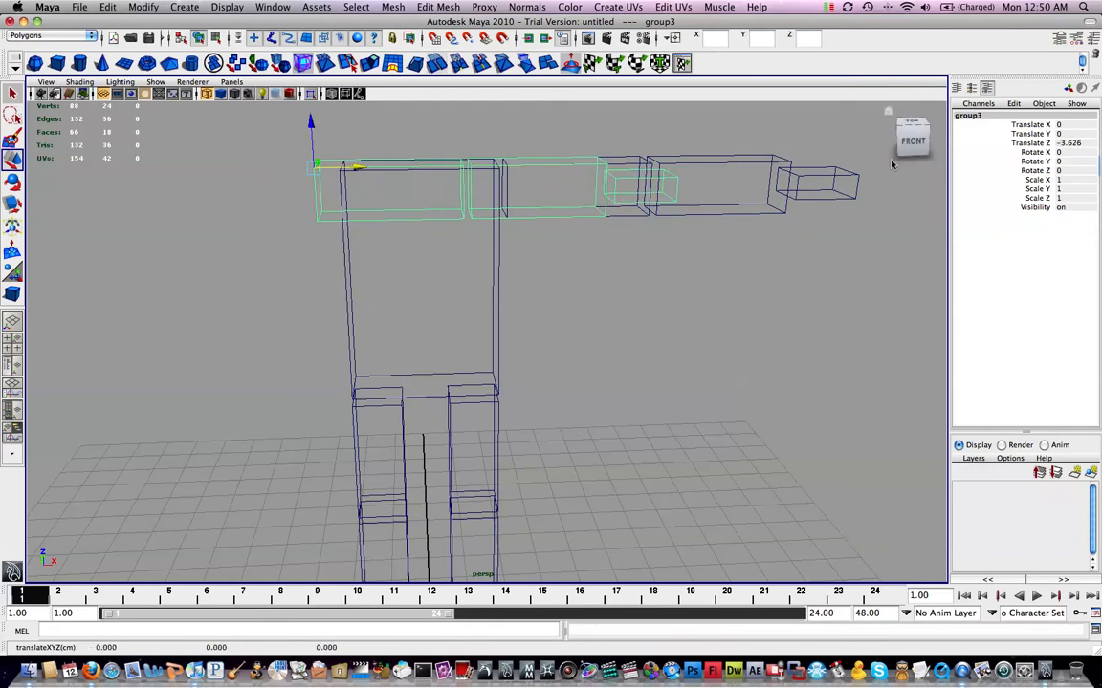
Try mirroring the duplicated arm group with a Scale X of -1 and undo it
{"action": "left_click", "coordinate": [1063, 181]}
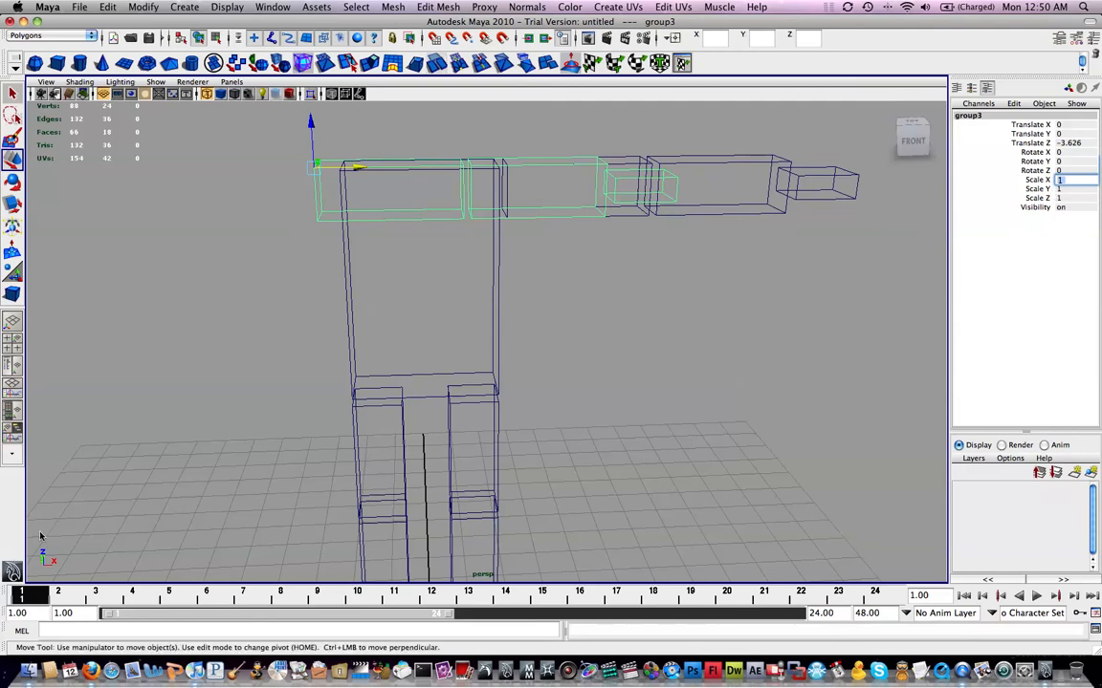
{"action": "left_click_drag", "start_coordinate": [134, 488], "coordinate": [141, 462], "text": "alt"}
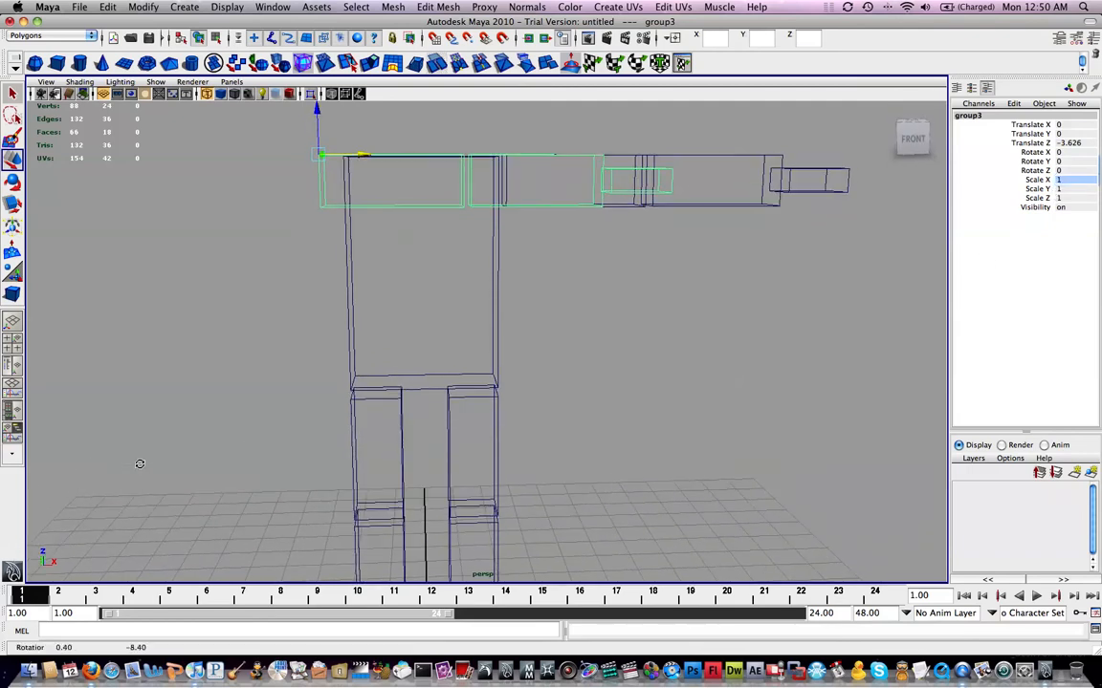
{"action": "middle_click_drag", "start_coordinate": [320, 156], "coordinate": [369, 204], "text": "alt"}
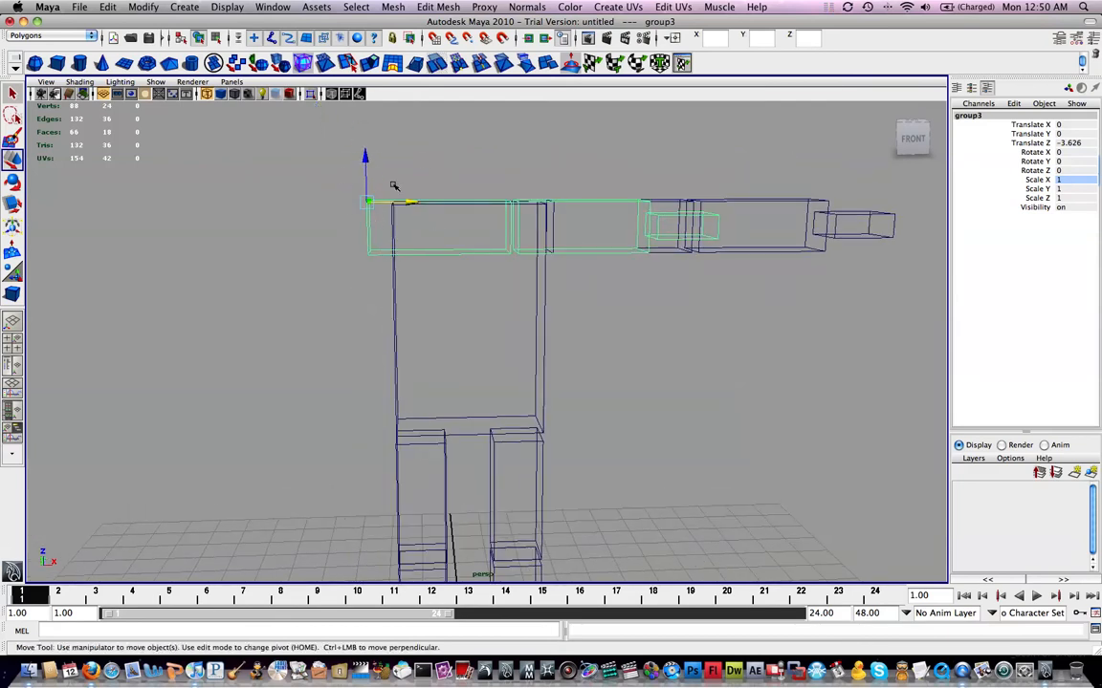
{"action": "left_click", "coordinate": [1072, 182]}
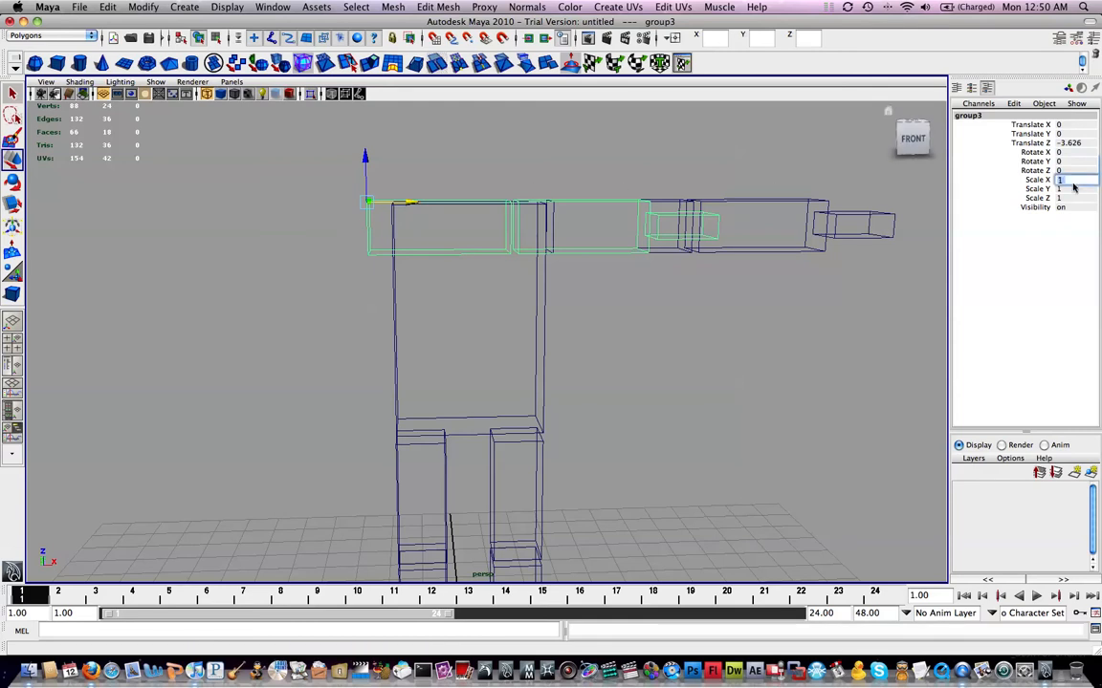
{"action": "key", "text": "Return"}
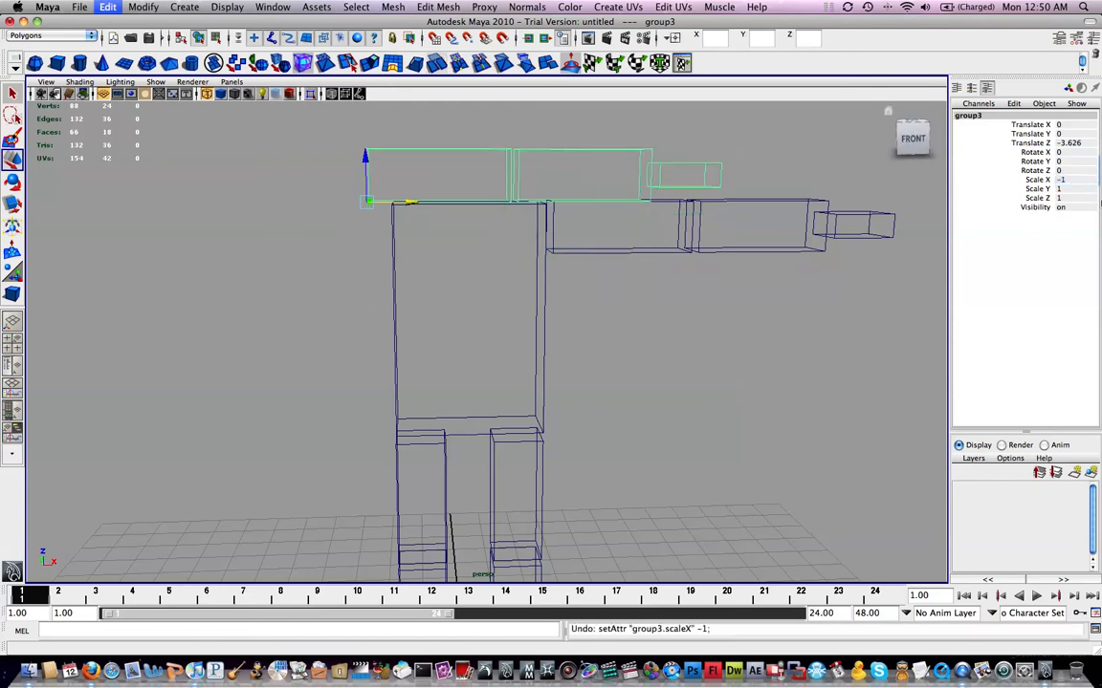
{"action": "key", "text": "z"}
{"action": "left_click_drag", "start_coordinate": [631, 263], "coordinate": [595, 334], "text": "alt"}
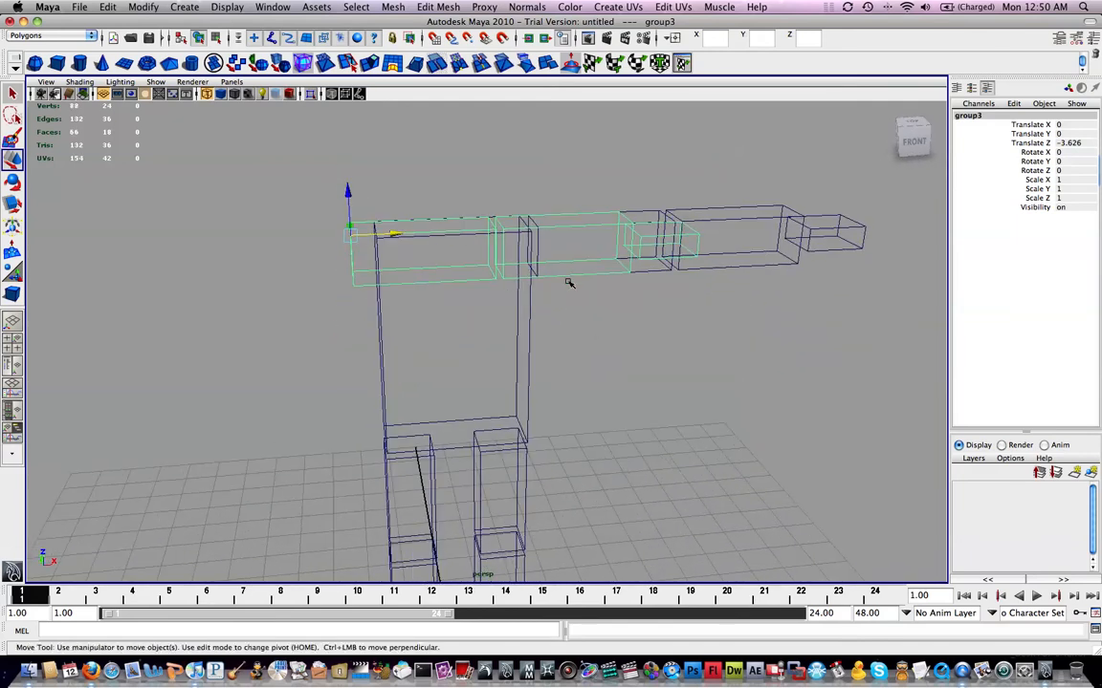
Freeze the transformations of the duplicated arm group
{"action": "key", "text": "space"}
{"action": "key", "text": "space"}
{"action": "left_click", "coordinate": [436, 236]}
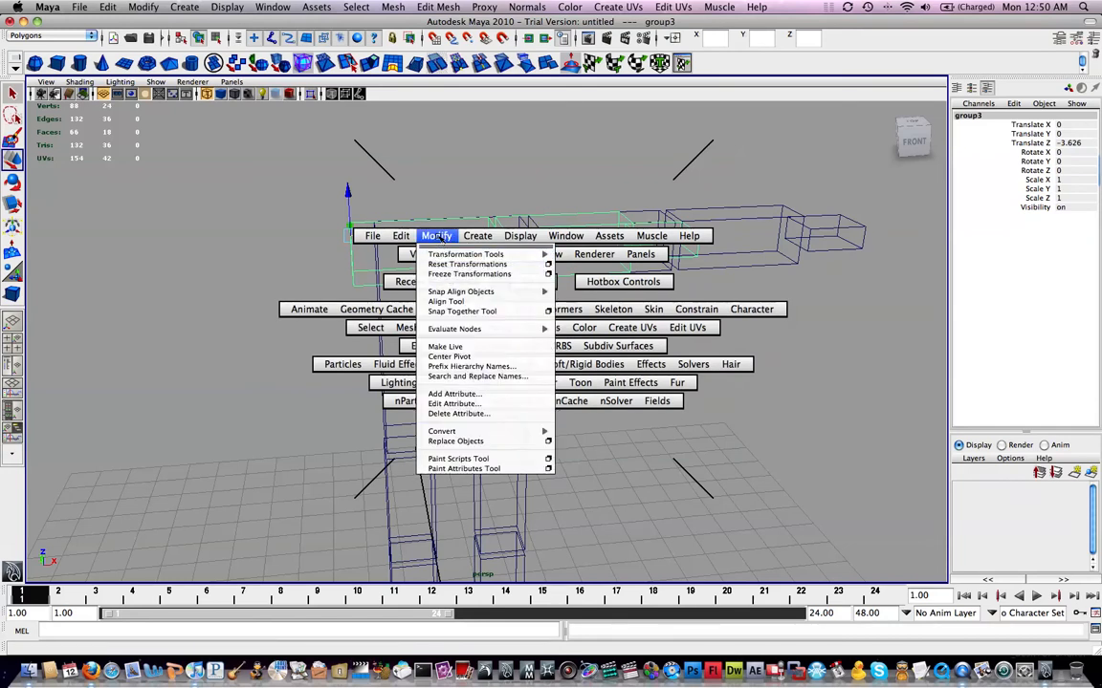
{"action": "left_click", "coordinate": [446, 275]}
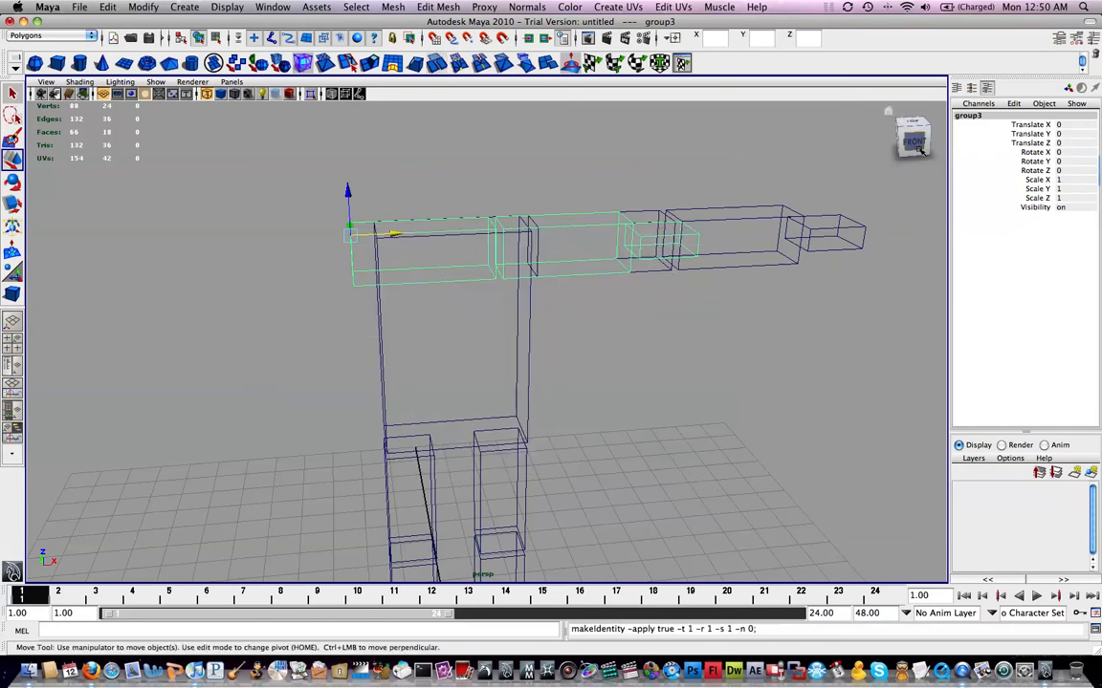
{"action": "key", "text": "Return"}
{"action": "key", "text": "z"}
Reselect the duplicated arm group and shift it outward past the torso to about -2.732 in Translate Z
{"action": "left_click_drag", "start_coordinate": [524, 411], "coordinate": [571, 445], "text": "alt"}
{"action": "left_click", "coordinate": [424, 289]}
{"action": "left_click", "coordinate": [424, 289]}
{"action": "left_click_drag", "start_coordinate": [623, 299], "coordinate": [564, 285], "text": "alt"}
{"action": "left_click", "coordinate": [553, 283]}
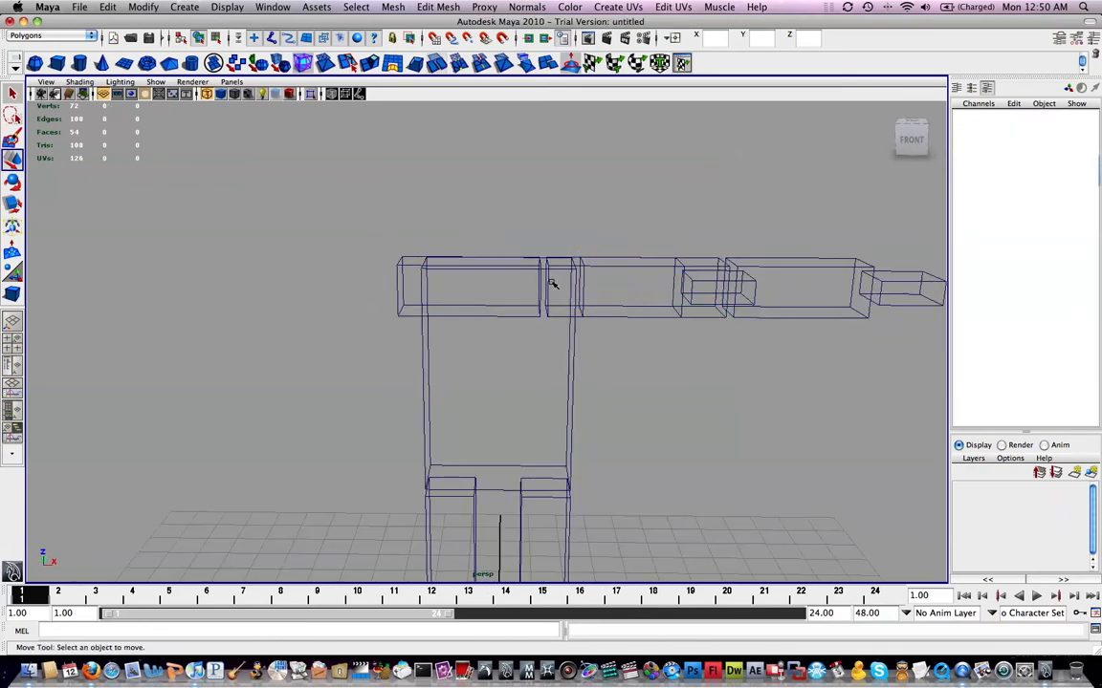
{"action": "key", "text": "z"}
{"action": "key", "text": "Up"}
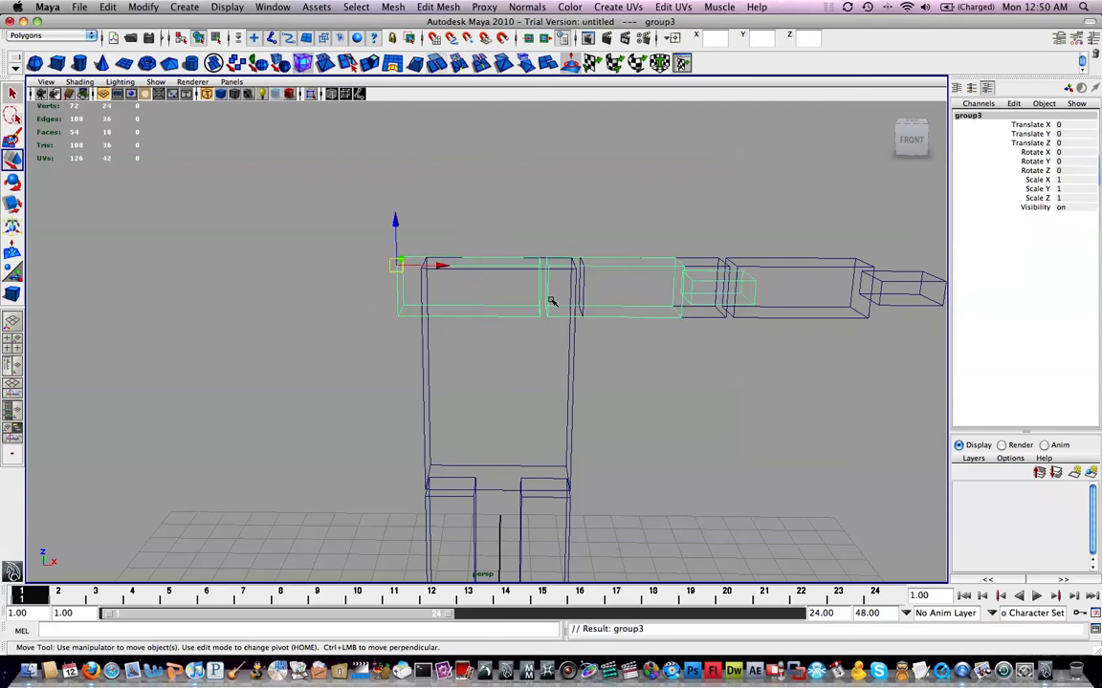
{"action": "middle_click_drag", "start_coordinate": [441, 285], "coordinate": [363, 315]}
{"action": "middle_click_drag", "start_coordinate": [505, 310], "coordinate": [615, 261], "text": "alt"}
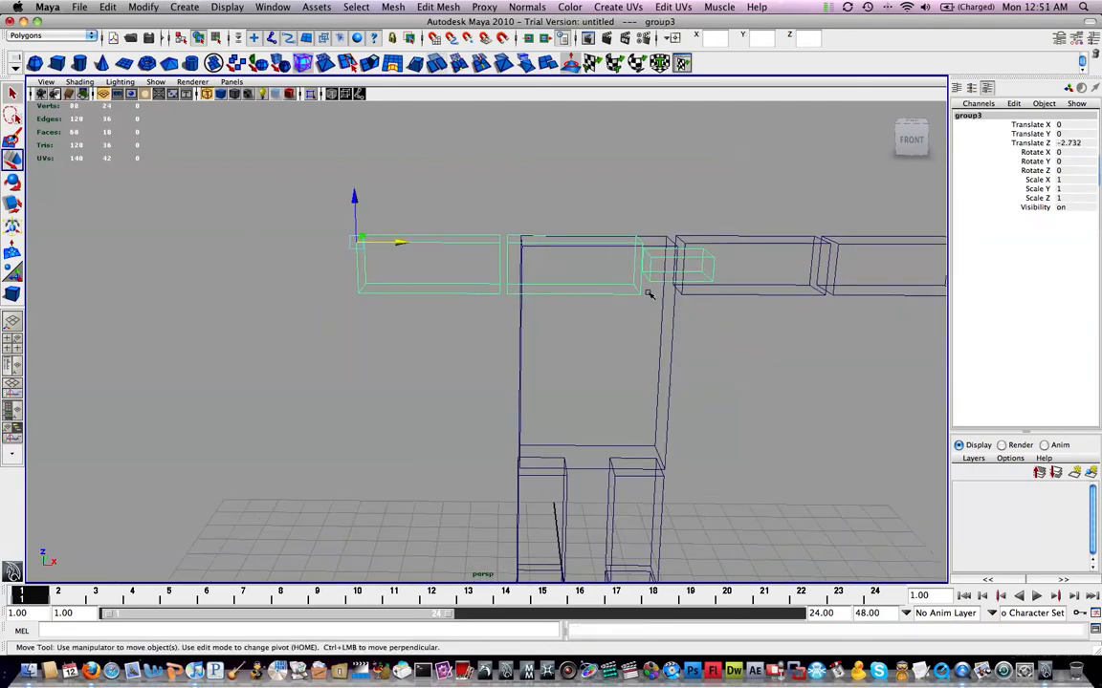
{"action": "middle_click_drag", "start_coordinate": [513, 231], "coordinate": [581, 224], "text": "alt"}
Mirror the duplicated arm group by setting its Scale Z to -1
{"action": "key", "text": "r"}
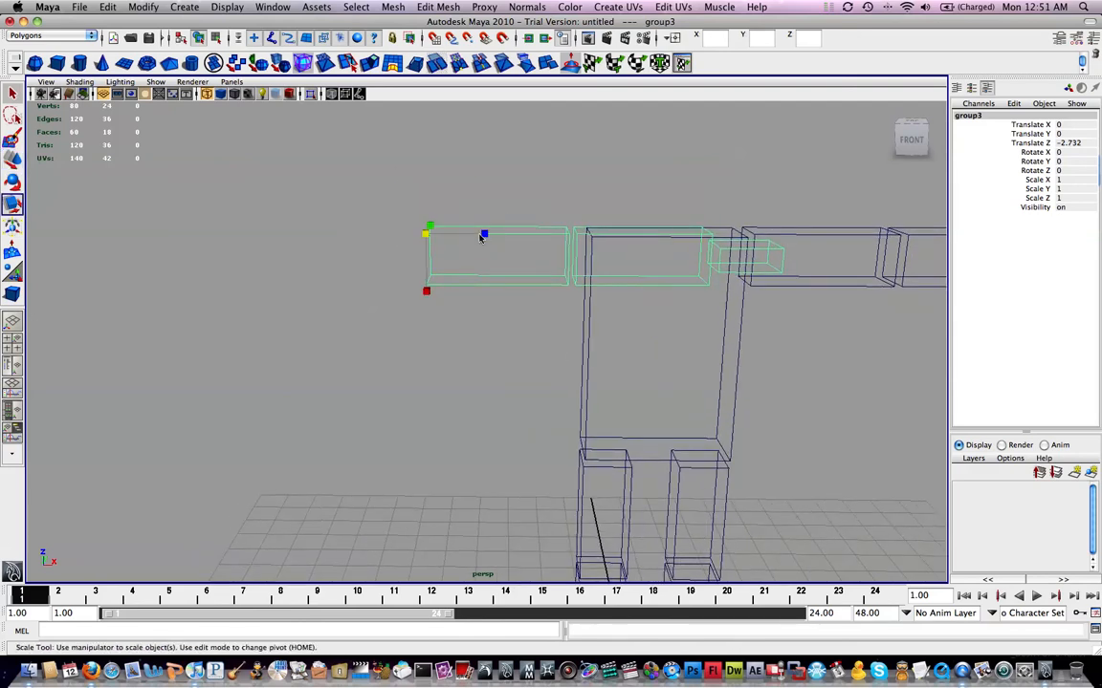
{"action": "left_click", "coordinate": [1061, 198]}
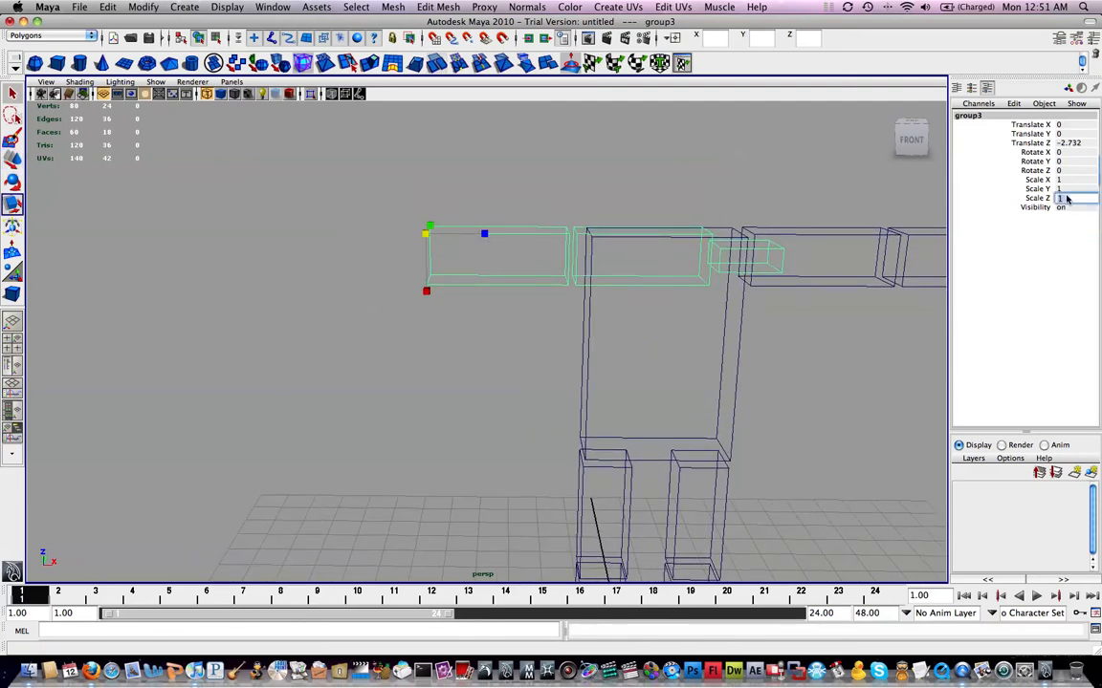
{"action": "type", "text": "-1"}
{"action": "key", "text": "Return"}
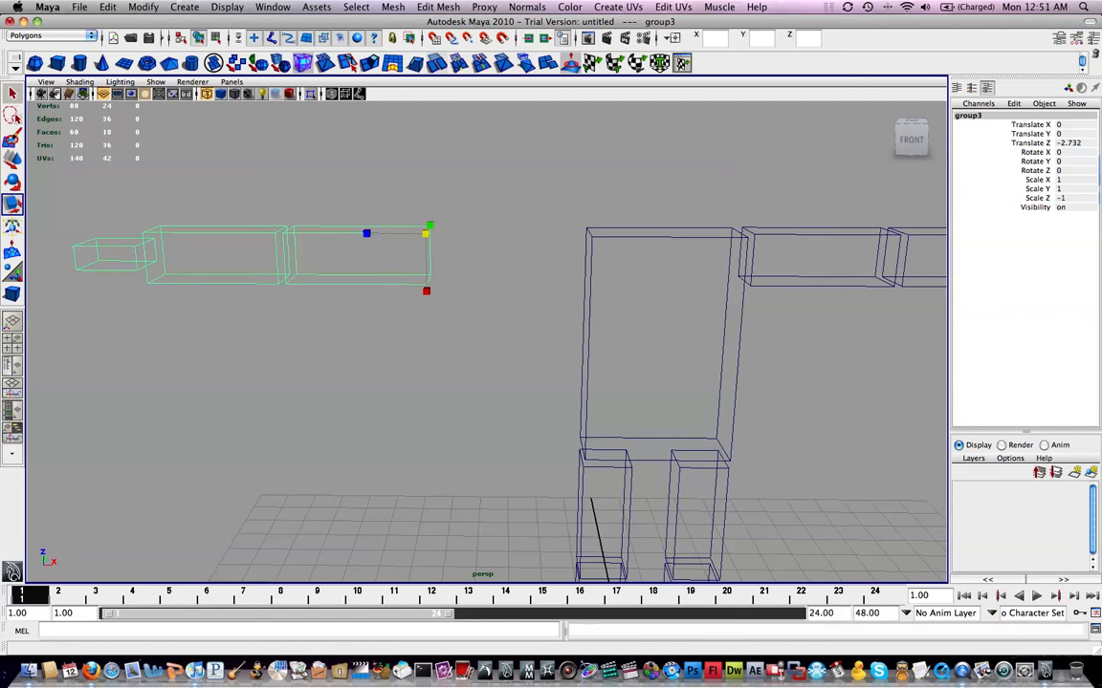
Move the mirrored arm group back beside the torso and snap its shoulder end to the grid in the front view
{"action": "key", "text": "w"}
{"action": "left_click_drag", "start_coordinate": [466, 240], "coordinate": [553, 389]}
{"action": "key", "text": "space"}
{"action": "middle_click_drag", "start_coordinate": [542, 178], "coordinate": [530, 271], "text": "alt"}
{"action": "scroll", "coordinate": [574, 369], "scroll_direction": "up", "scroll_amount": 4}
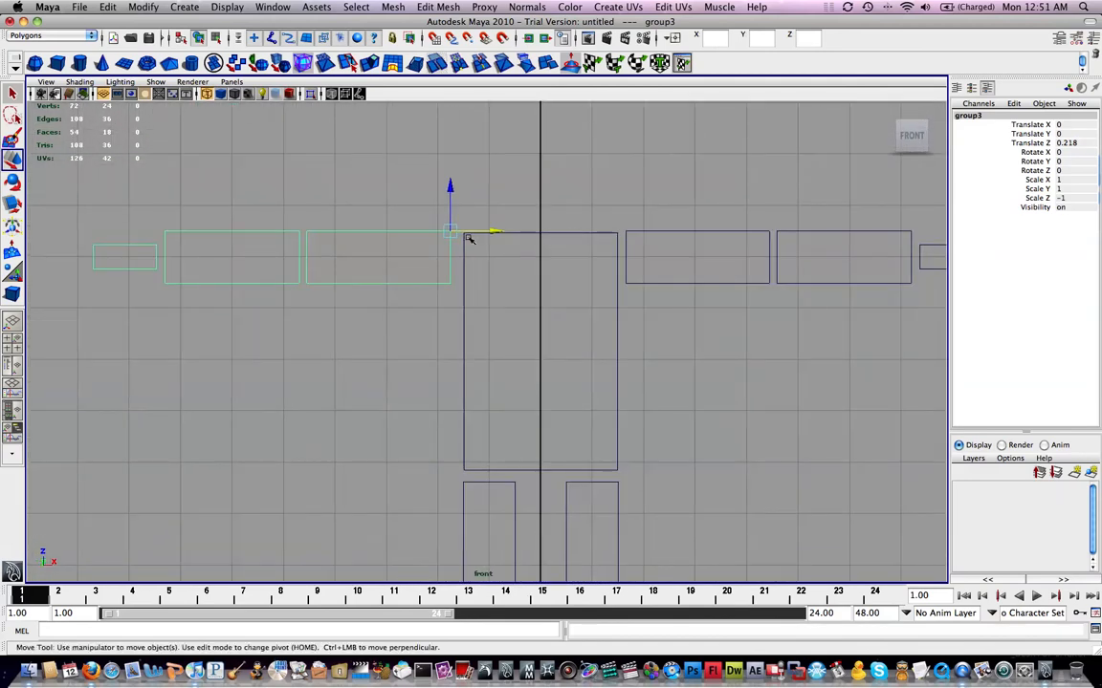
{"action": "key", "text": "z"}
{"action": "mouse_move", "coordinate": [452, 231]}
{"action": "left_mouse_down"}
{"action": "mouse_move", "coordinate": [482, 233]}
{"action": "mouse_move", "coordinate": [450, 231]}
{"action": "left_mouse_up"}
{"action": "key", "text": "x"}
Snap the original arm group's shoulder end to the matching grid line beside the torso, at 0.346 in Translate Z
{"action": "middle_click_drag", "start_coordinate": [661, 228], "coordinate": [625, 237], "text": "alt"}
{"action": "left_click", "coordinate": [653, 265]}
{"action": "key", "text": "Up"}
{"action": "left_click_drag", "start_coordinate": [640, 241], "coordinate": [621, 243]}
{"action": "middle_click_drag", "start_coordinate": [712, 300], "coordinate": [671, 277], "text": "alt"}
{"action": "scroll", "coordinate": [679, 270], "scroll_direction": "down", "scroll_amount": 5}
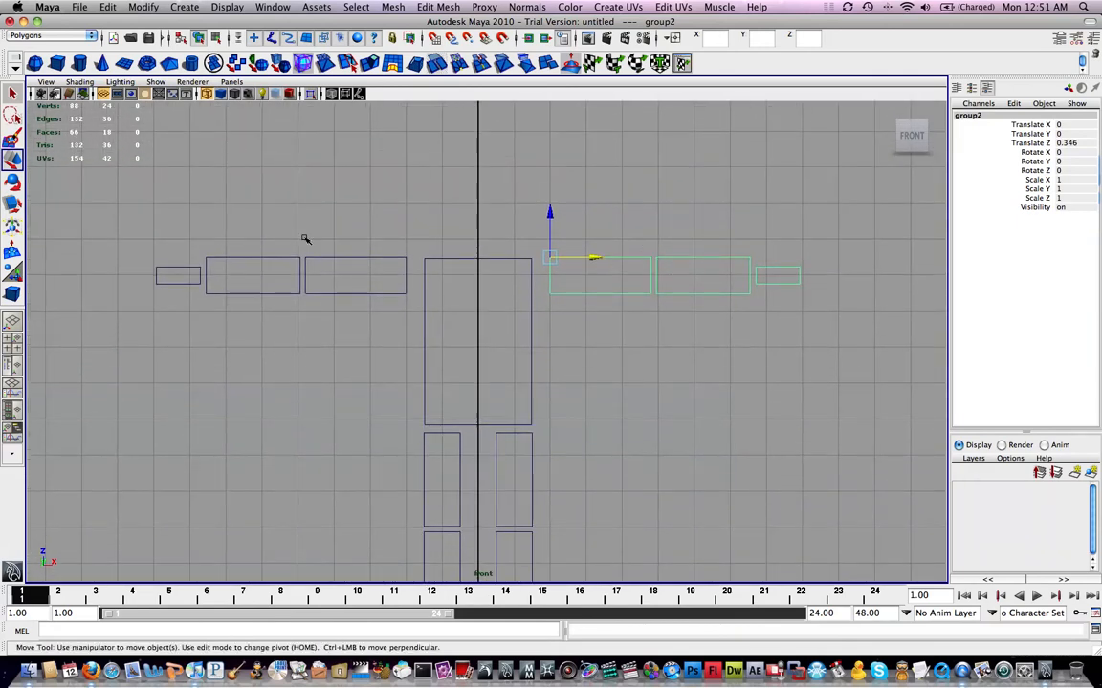
Duplicate the torso block and raise the copy above the shoulders as the head
{"action": "scroll", "coordinate": [579, 359], "scroll_direction": "down", "scroll_amount": 3}
{"action": "middle_click_drag", "start_coordinate": [581, 362], "coordinate": [593, 297], "text": "alt"}
{"action": "left_click_drag", "start_coordinate": [823, 159], "coordinate": [225, 364]}
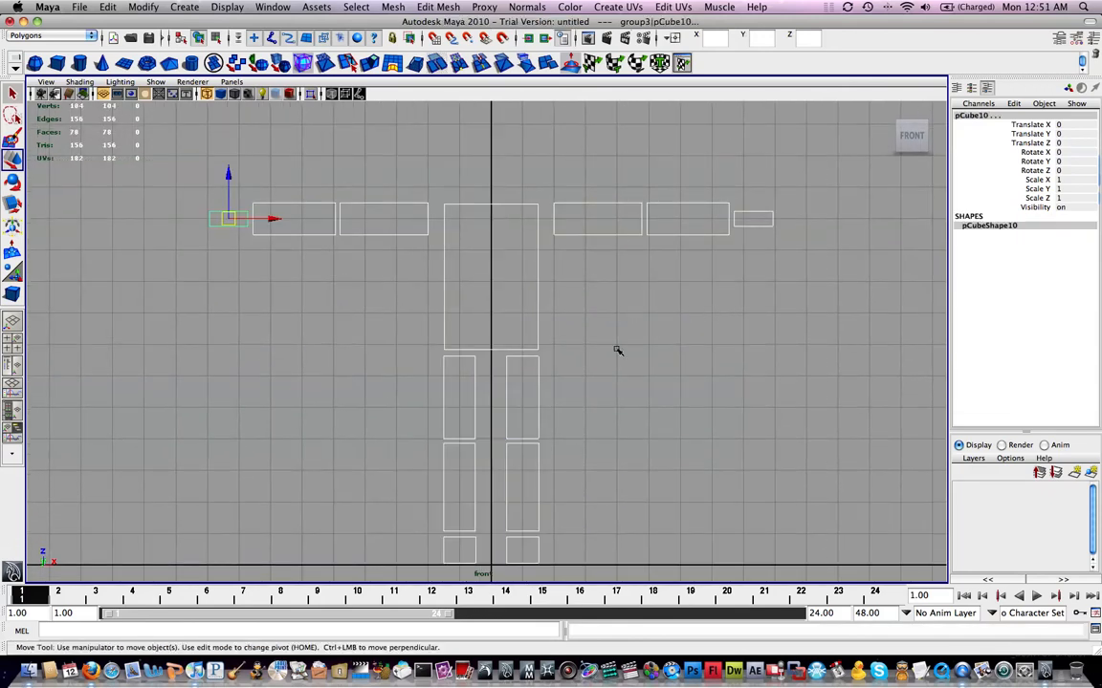
{"action": "middle_click_drag", "start_coordinate": [610, 204], "coordinate": [634, 241], "text": "alt"}
{"action": "left_click", "coordinate": [465, 306]}
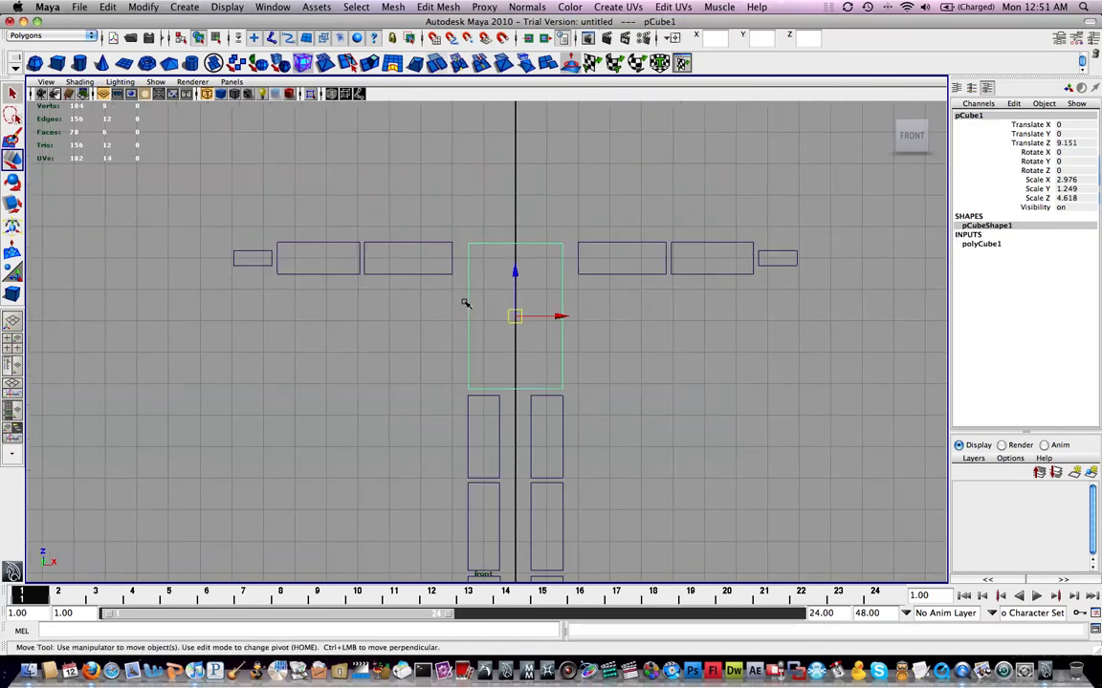
{"action": "left_click_drag", "start_coordinate": [516, 271], "coordinate": [516, 167]}
Scale the head block down uniformly to about 1.218 by 0.511 by 1.89 and place it just above the torso at 12.667 in Translate Z
{"action": "middle_click_drag", "start_coordinate": [517, 167], "coordinate": [516, 209], "text": "alt"}
{"action": "key", "text": "r"}
{"action": "left_click_drag", "start_coordinate": [515, 256], "coordinate": [462, 275]}
{"action": "key", "text": "w"}
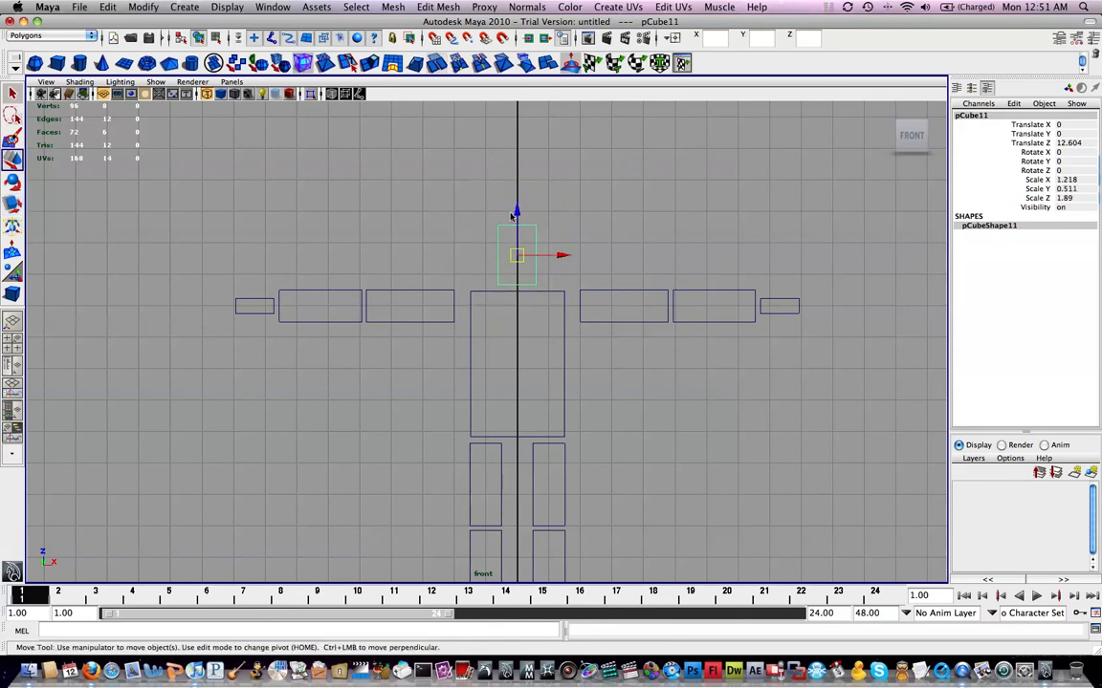
{"action": "left_click_drag", "start_coordinate": [517, 211], "coordinate": [517, 209]}
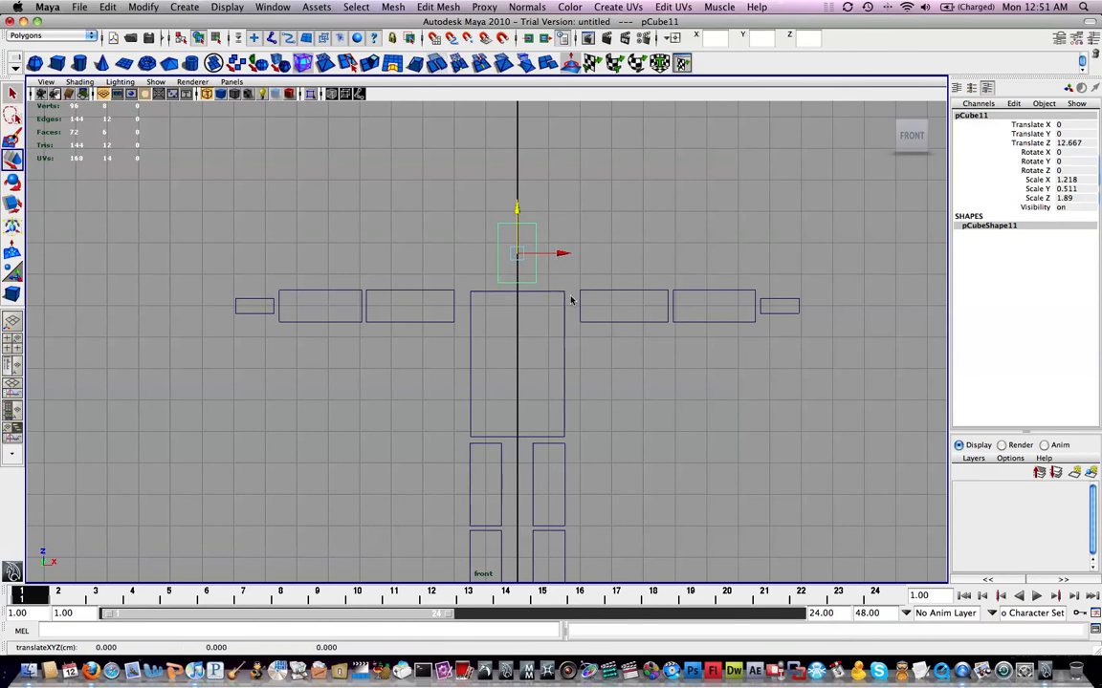
Inspect the whole figure in the perspective and front views and select all its blocks to check them
{"action": "middle_click_drag", "start_coordinate": [566, 318], "coordinate": [587, 282], "text": "alt"}
{"action": "key", "text": "space"}
{"action": "key", "text": "space"}
{"action": "left_click_drag", "start_coordinate": [654, 211], "coordinate": [583, 182], "text": "alt"}
{"action": "right_click_drag", "start_coordinate": [583, 182], "coordinate": [600, 156], "text": "alt"}
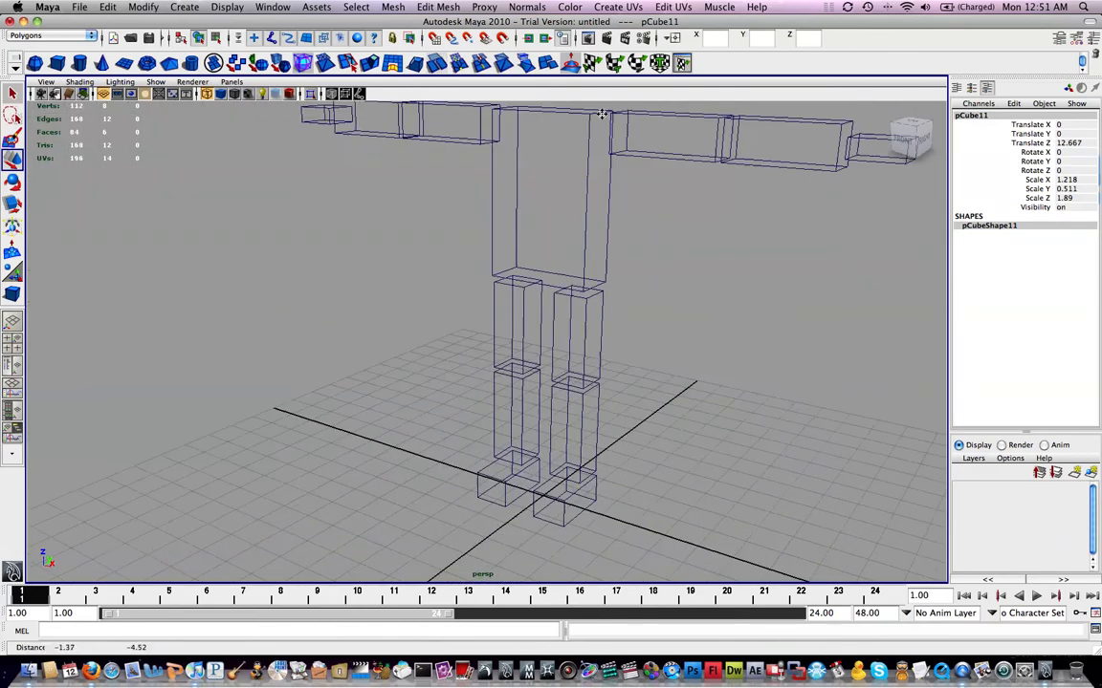
{"action": "middle_click_drag", "start_coordinate": [600, 156], "coordinate": [576, 203], "text": "alt"}
{"action": "key", "text": "space"}
{"action": "left_click_drag", "start_coordinate": [576, 283], "coordinate": [578, 318]}
{"action": "middle_click_drag", "start_coordinate": [725, 267], "coordinate": [654, 231], "text": "alt"}
{"action": "scroll", "coordinate": [654, 230], "scroll_direction": "down", "scroll_amount": 1}
{"action": "left_click_drag", "start_coordinate": [771, 125], "coordinate": [112, 667]}
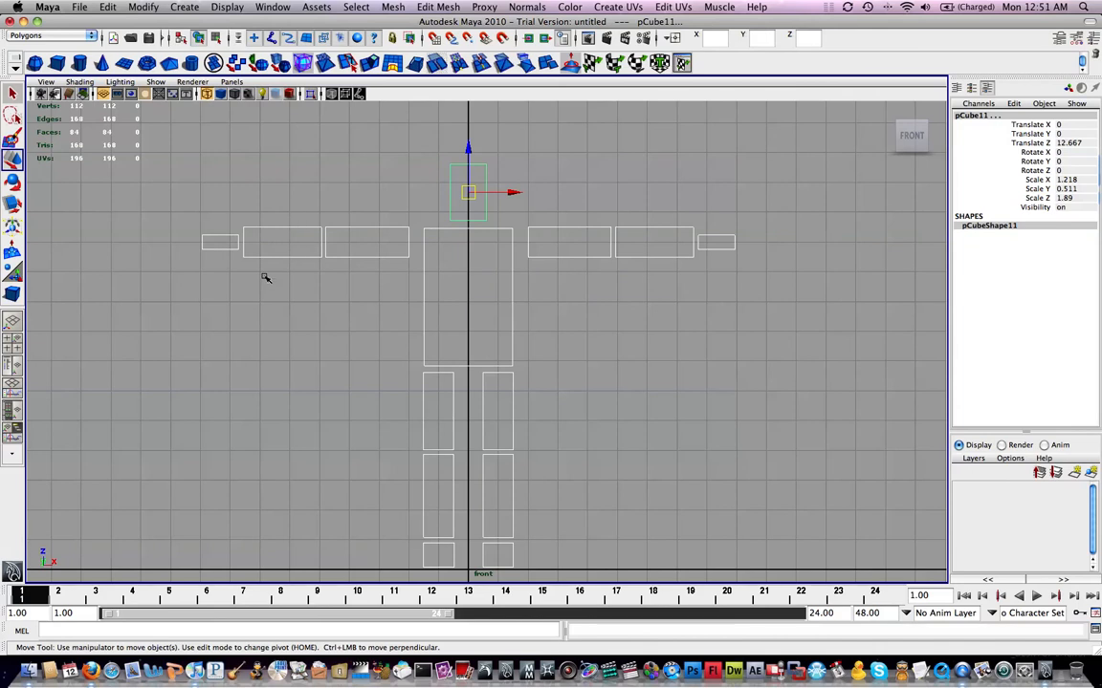
{"action": "middle_click_drag", "start_coordinate": [402, 348], "coordinate": [404, 288], "text": "alt"}
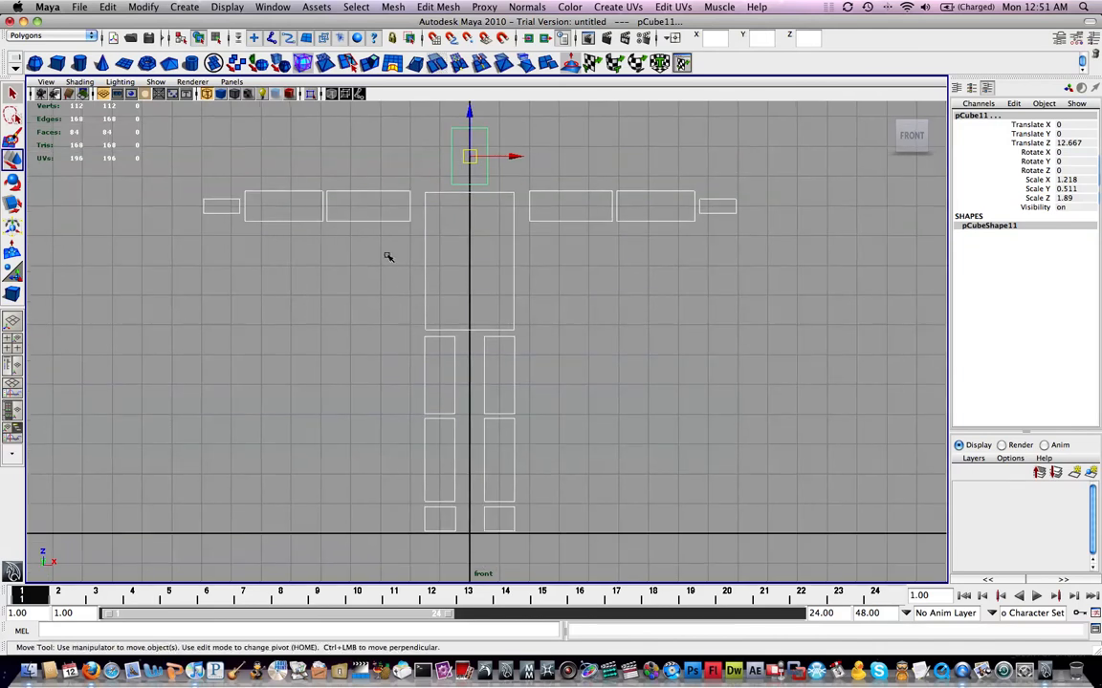
Check the transform values of the upper arm block beside the torso and of the torso block
{"action": "left_click", "coordinate": [393, 206]}
{"action": "left_click_drag", "start_coordinate": [376, 233], "coordinate": [394, 211]}
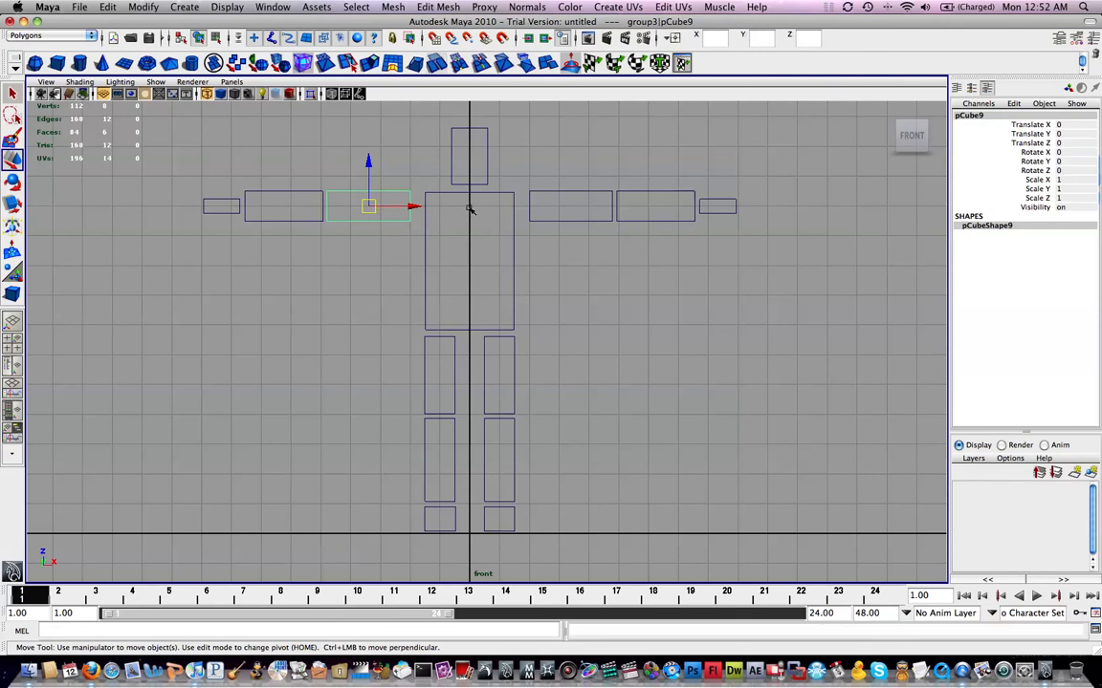
{"action": "left_click", "coordinate": [483, 263]}
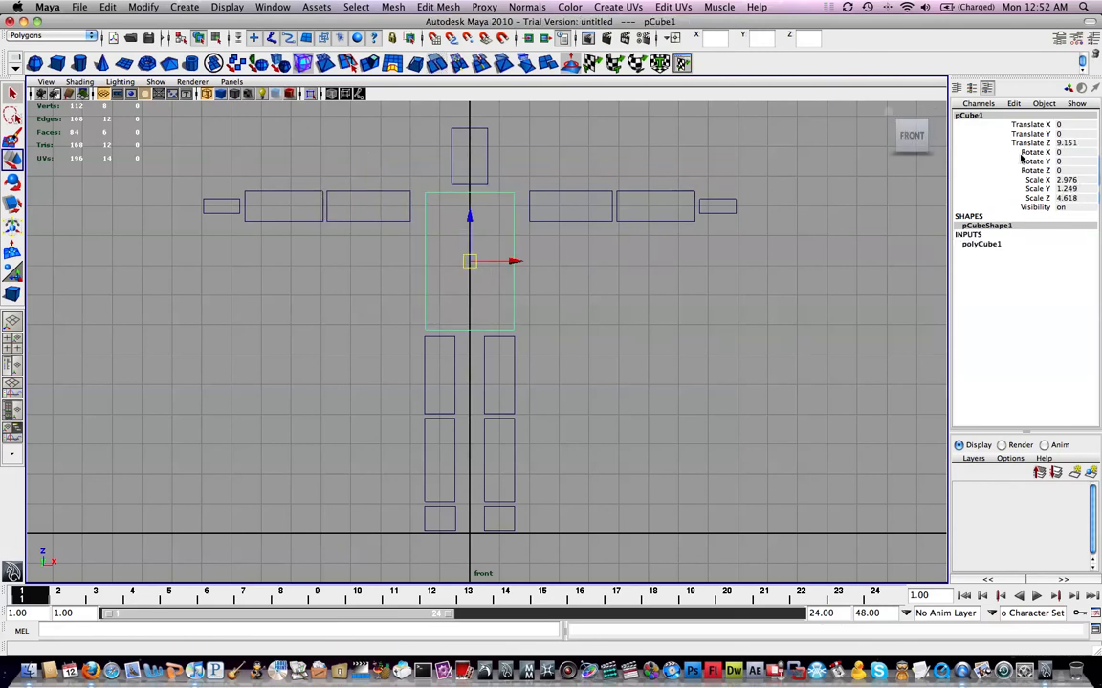
Try setting the upper leg block's Translate Z to 0 and all three scale values to 1, and undo both changes
{"action": "left_click", "coordinate": [514, 371]}
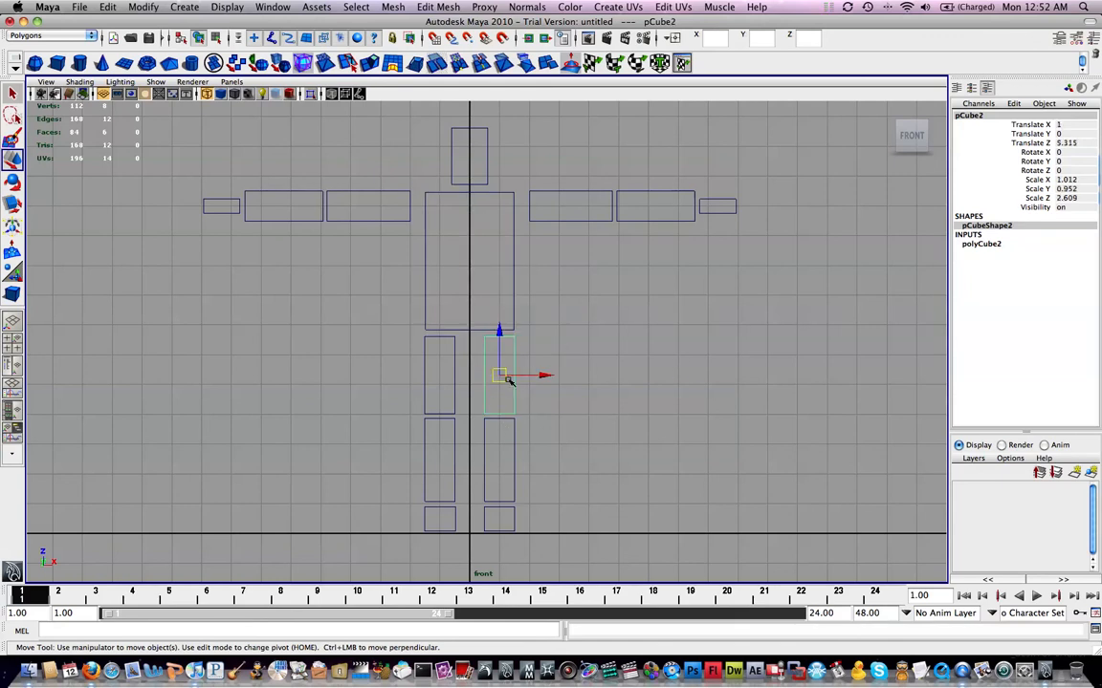
{"action": "double_click", "coordinate": [1076, 143]}
{"action": "type", "text": "0"}
{"action": "key", "text": "Return"}
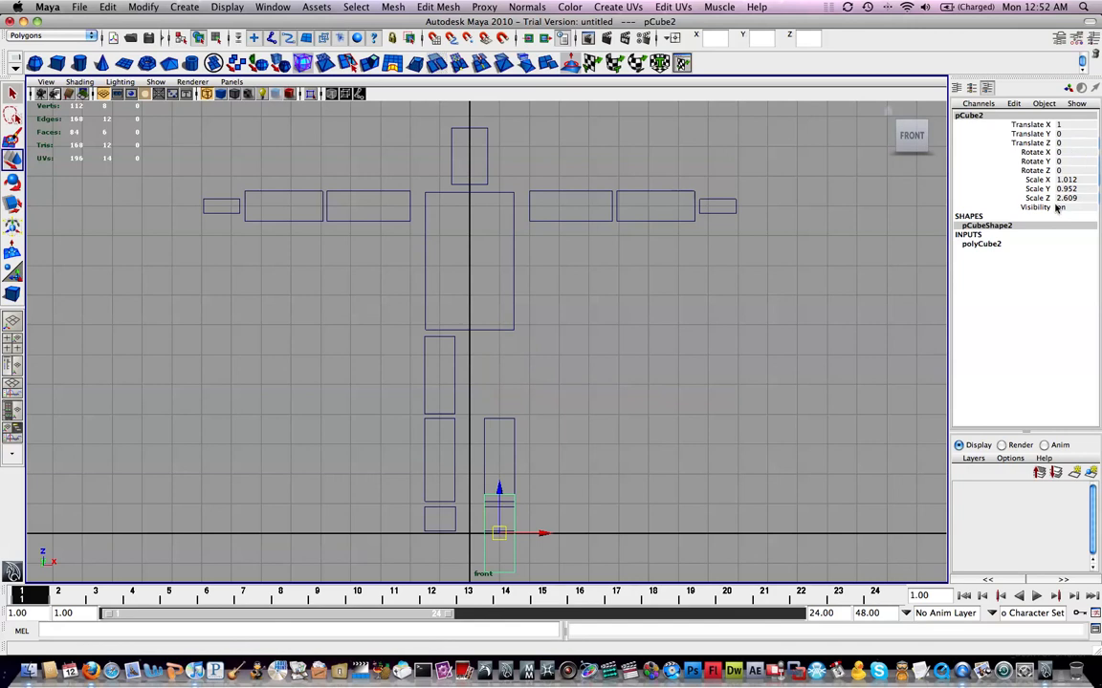
{"action": "left_click_drag", "start_coordinate": [1064, 180], "coordinate": [1065, 198]}
{"action": "type", "text": "1"}
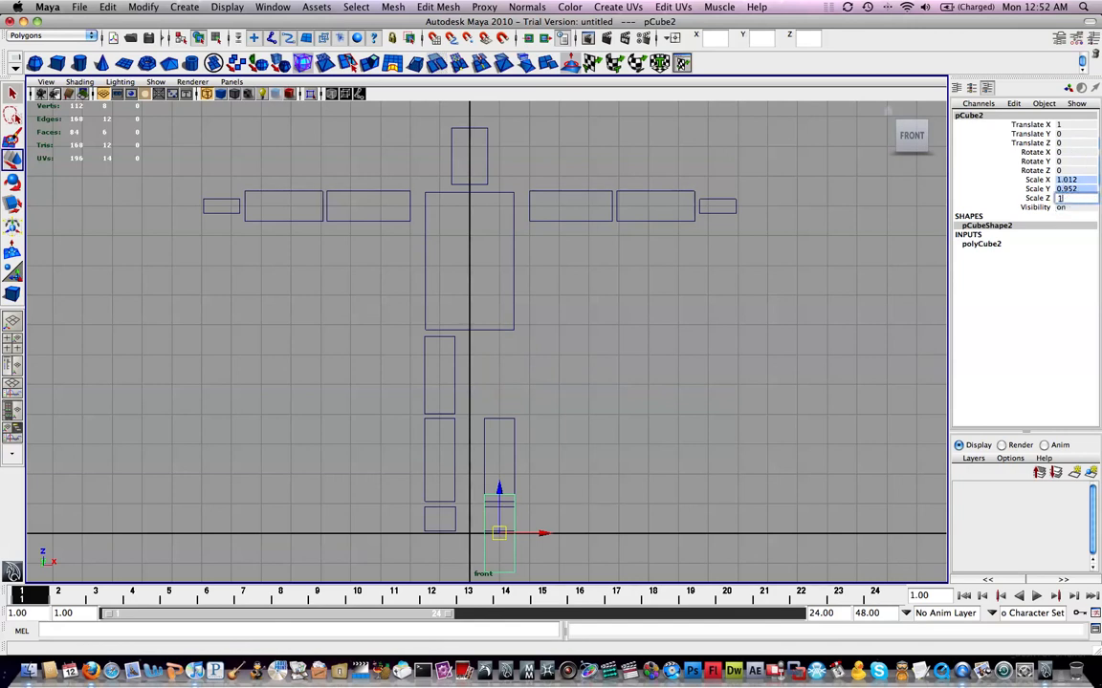
{"action": "key", "text": "Return"}
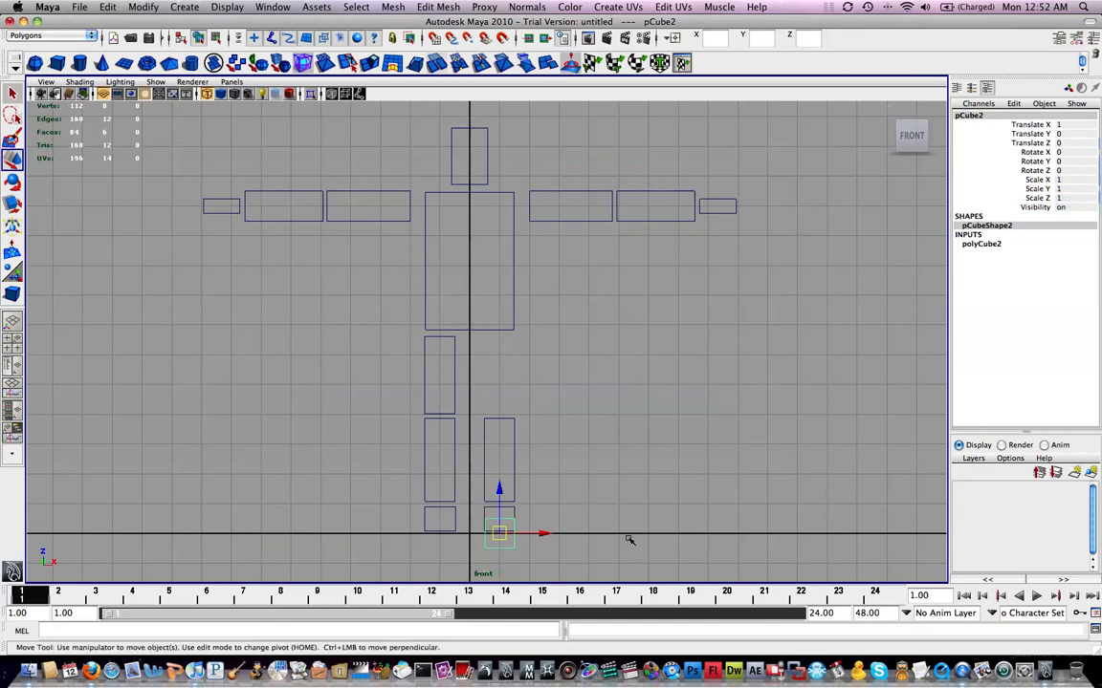
{"action": "key", "text": "z"}
{"action": "key", "text": "z"}
Select all blocks of the figure and freeze their transformations
{"action": "left_click_drag", "start_coordinate": [776, 130], "coordinate": [215, 617]}
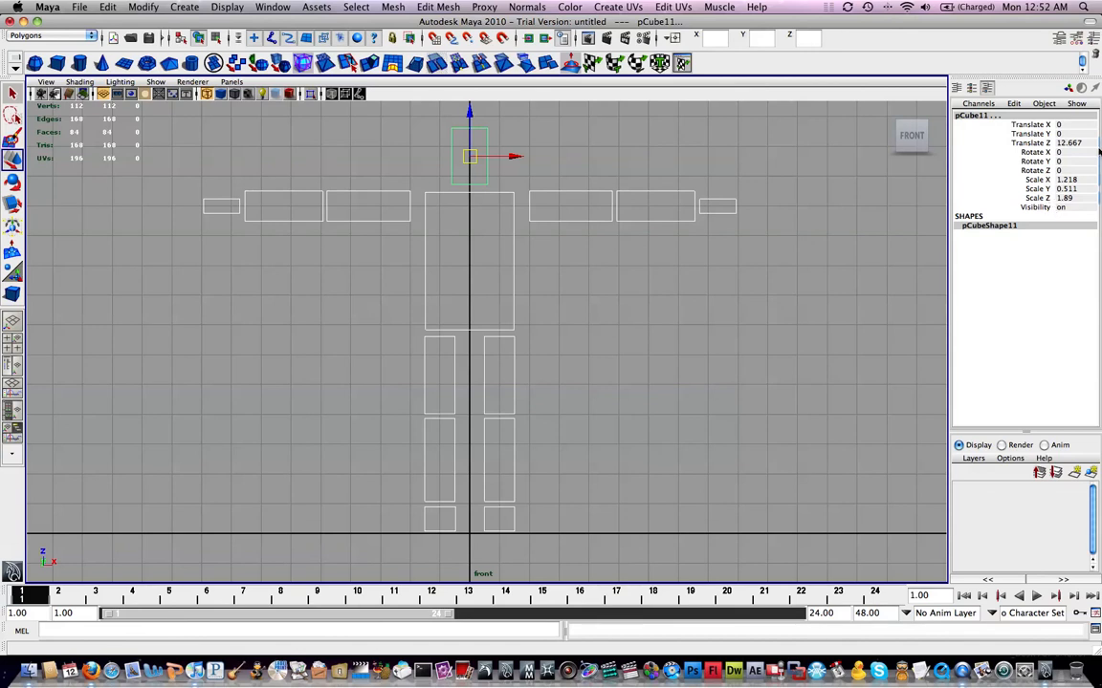
{"action": "key", "text": "space"}
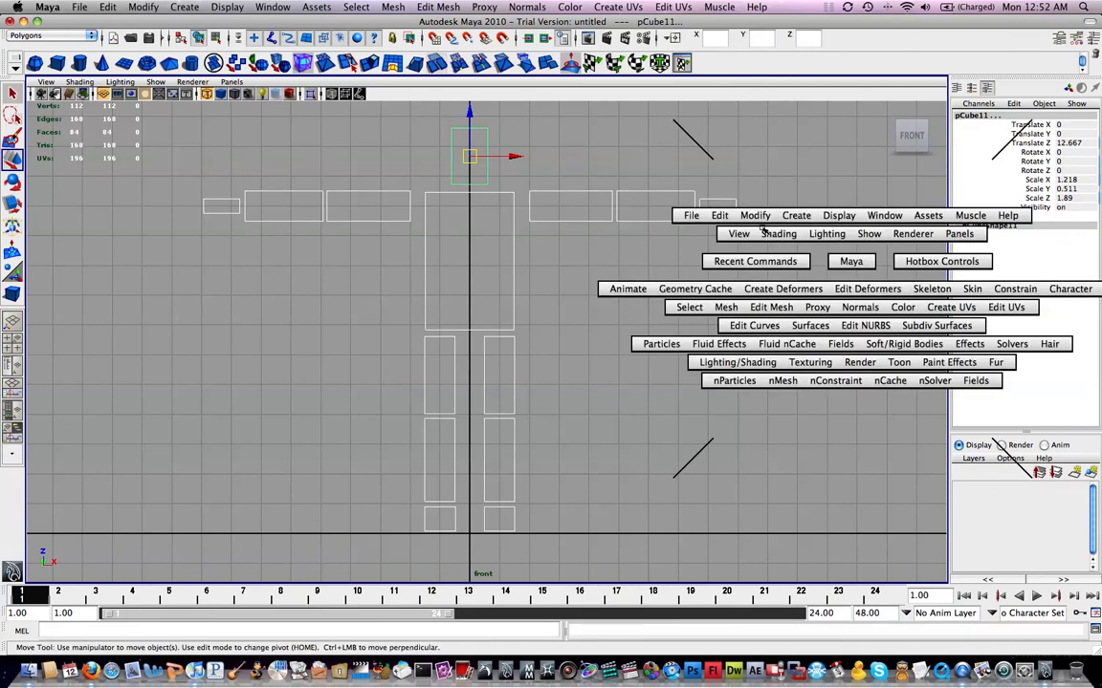
{"action": "left_click", "coordinate": [755, 216]}
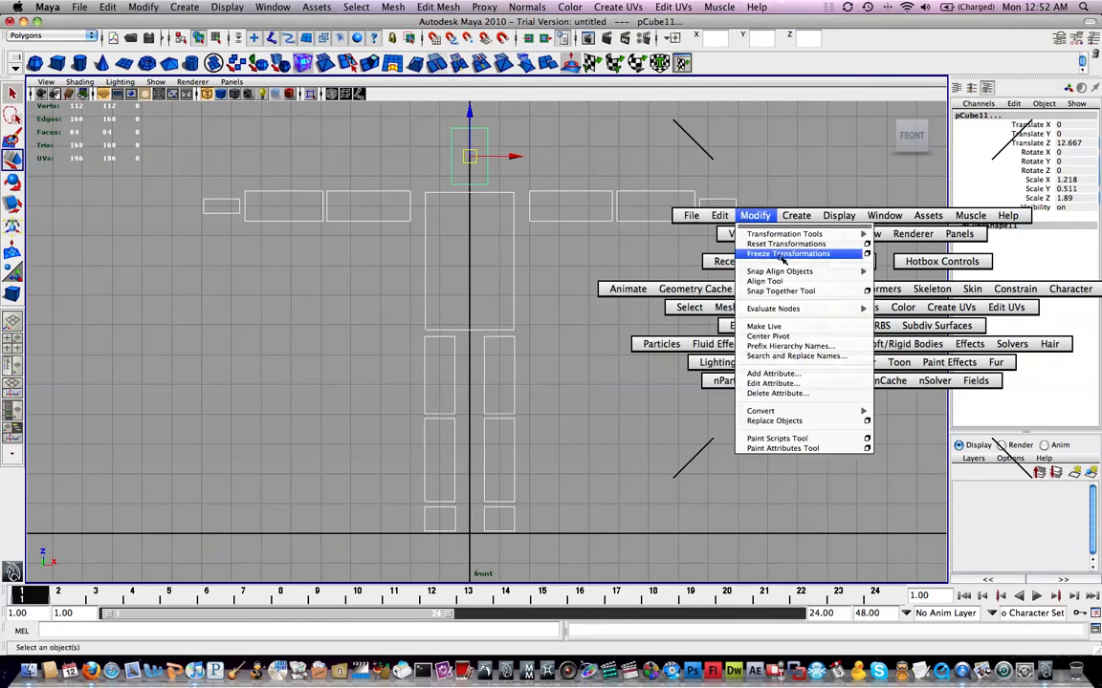
{"action": "left_click", "coordinate": [782, 254]}
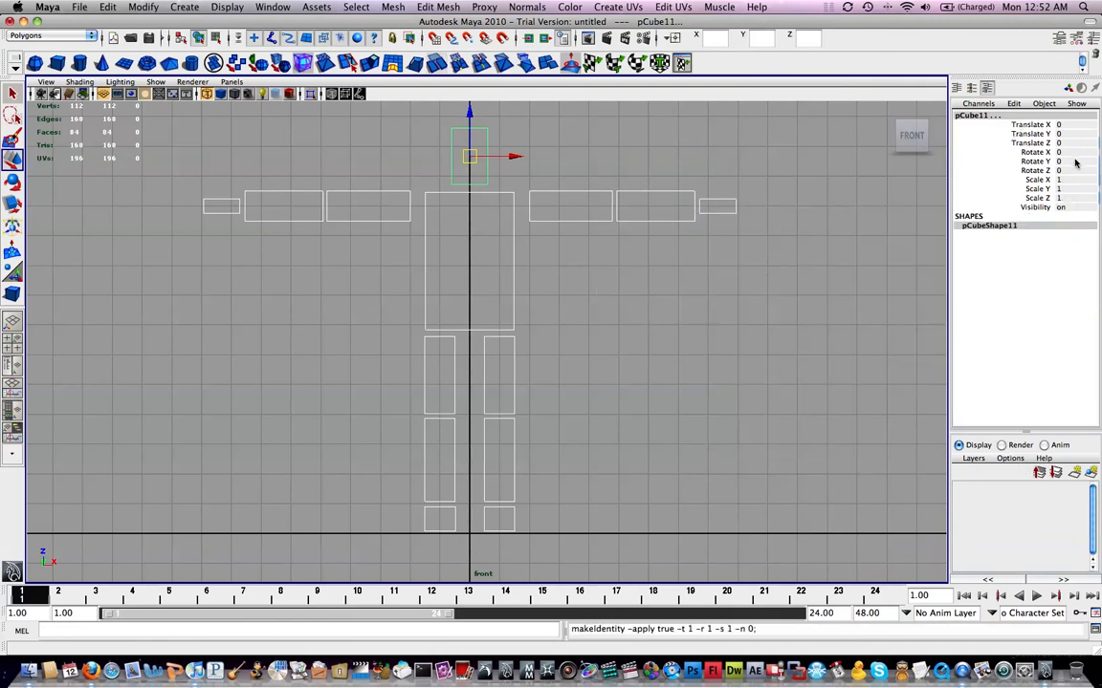
Check the frozen transform values on the forearm, upper arm and hand blocks of one arm
{"action": "middle_click_drag", "start_coordinate": [725, 309], "coordinate": [686, 262], "text": "alt"}
{"action": "left_click", "coordinate": [698, 274]}
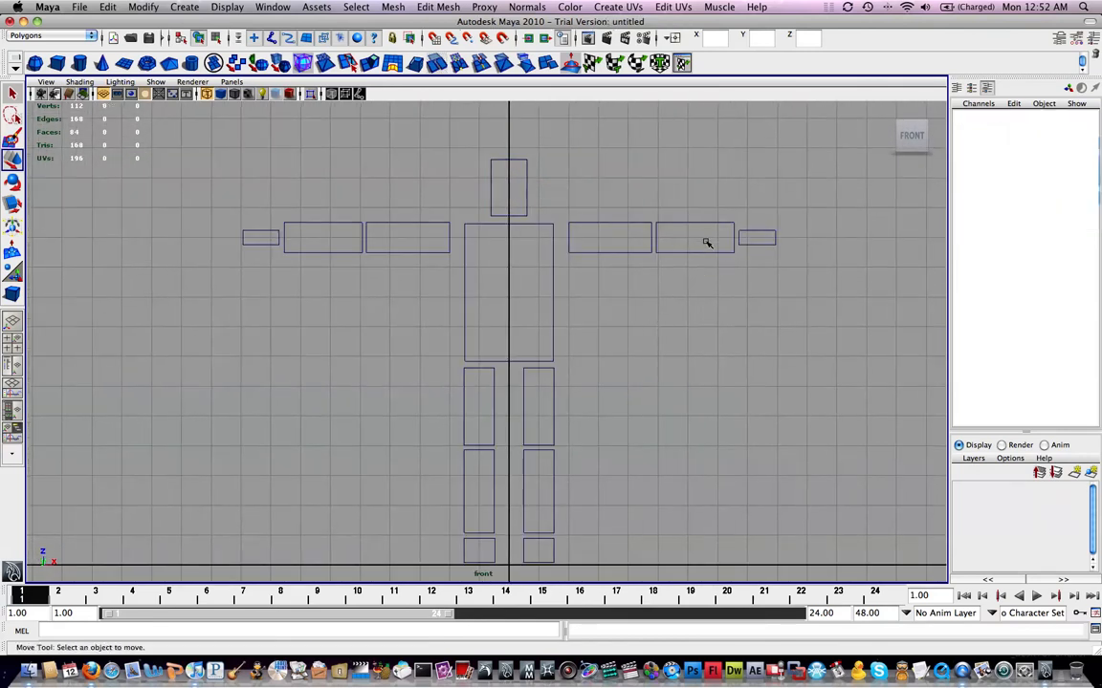
{"action": "left_click", "coordinate": [711, 253]}
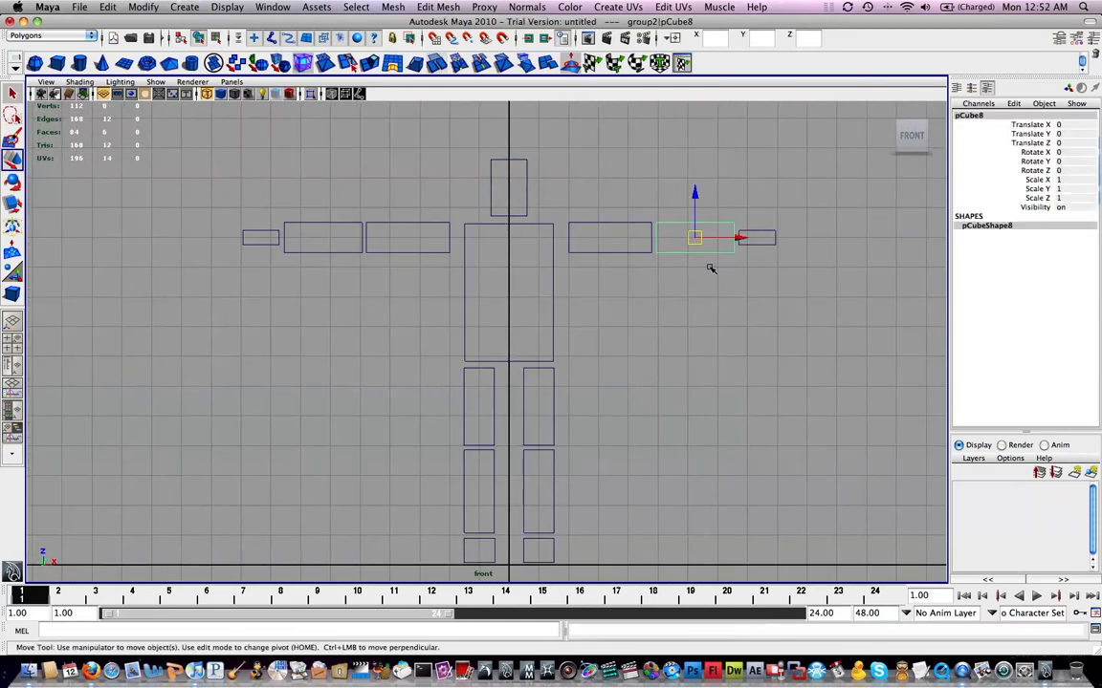
{"action": "left_click", "coordinate": [591, 252]}
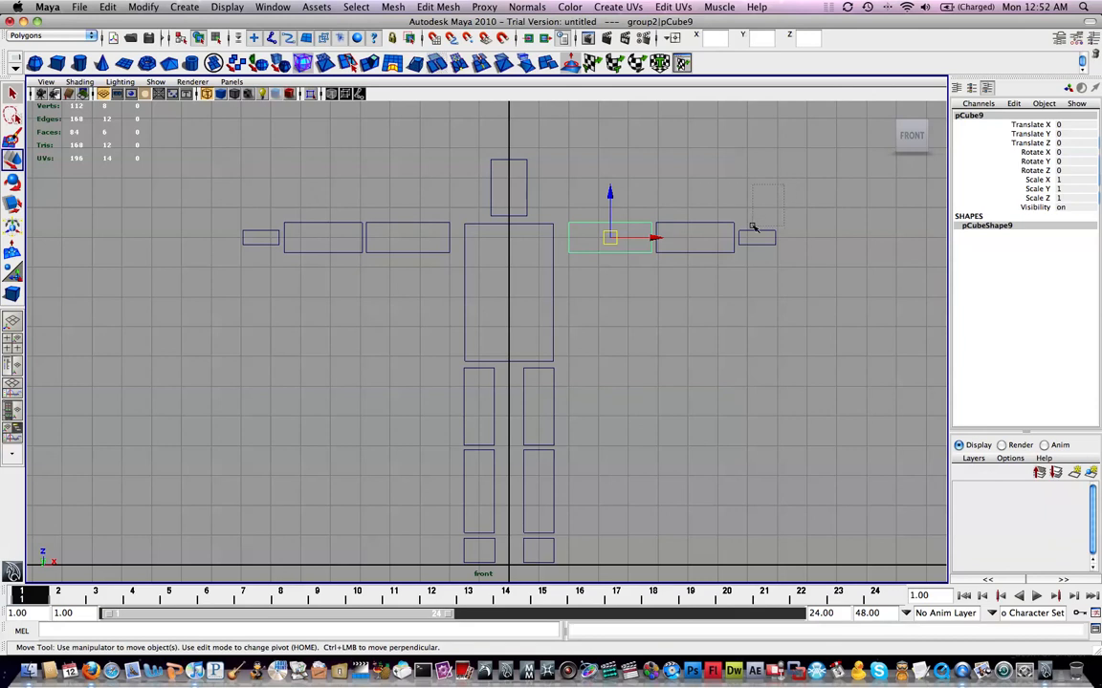
{"action": "key", "text": "Right"}
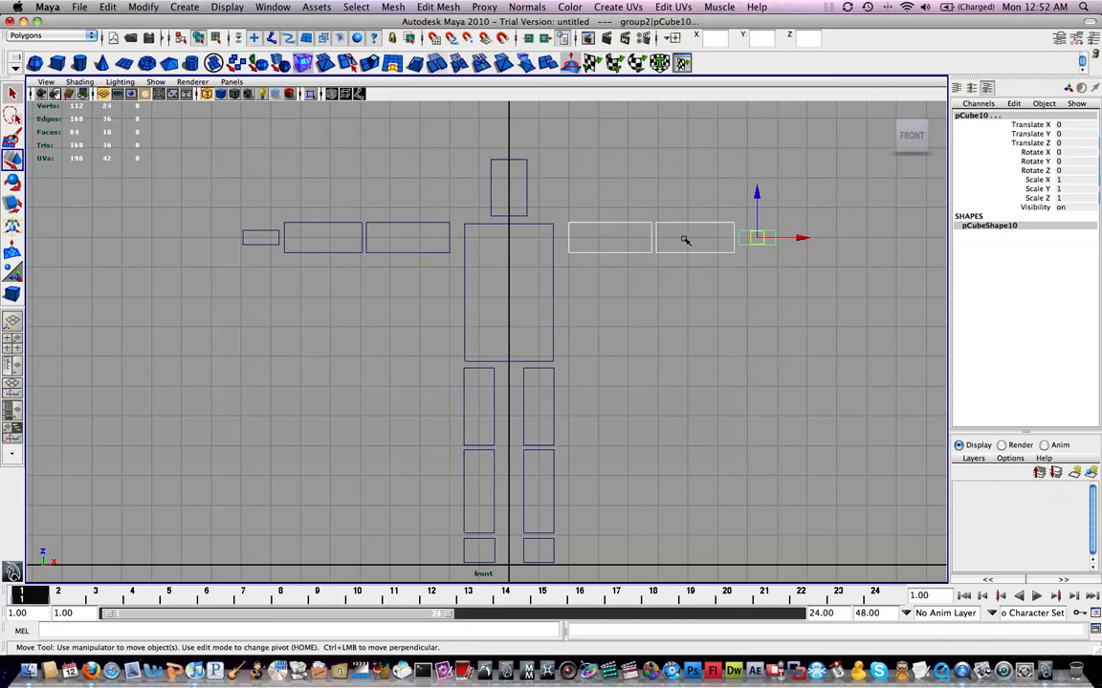
Select all blocks of the figure again and delete their construction history
{"action": "key", "text": "Right"}
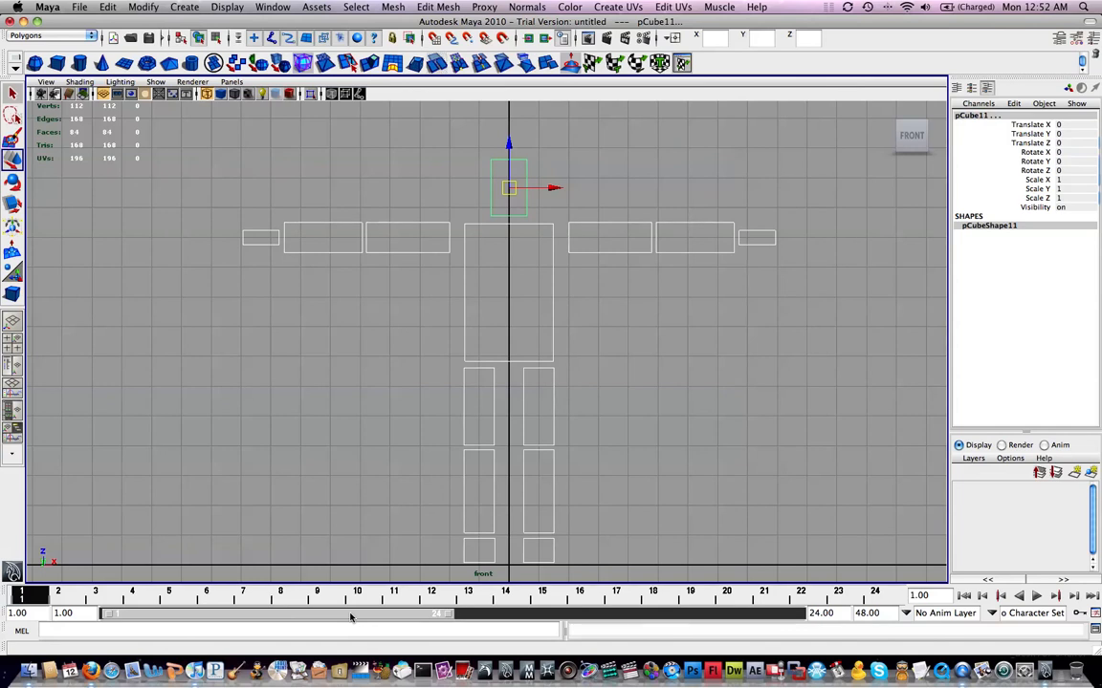
{"action": "middle_click_drag", "start_coordinate": [631, 375], "coordinate": [676, 361], "text": "alt"}
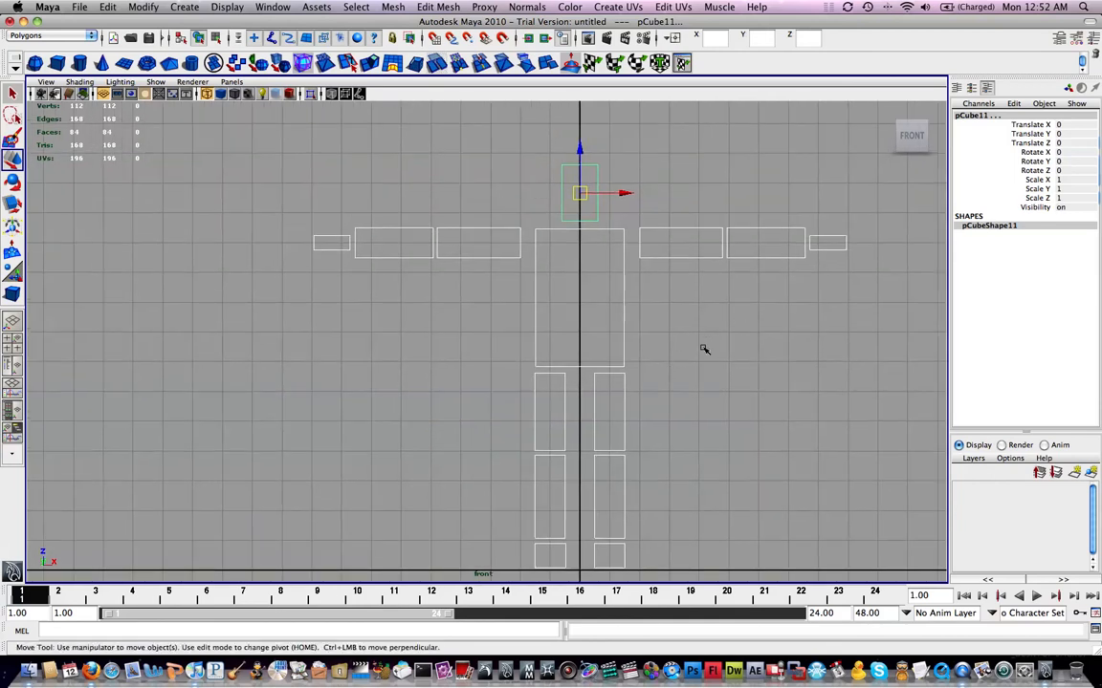
{"action": "key", "text": "space"}
{"action": "left_click", "coordinate": [533, 298]}
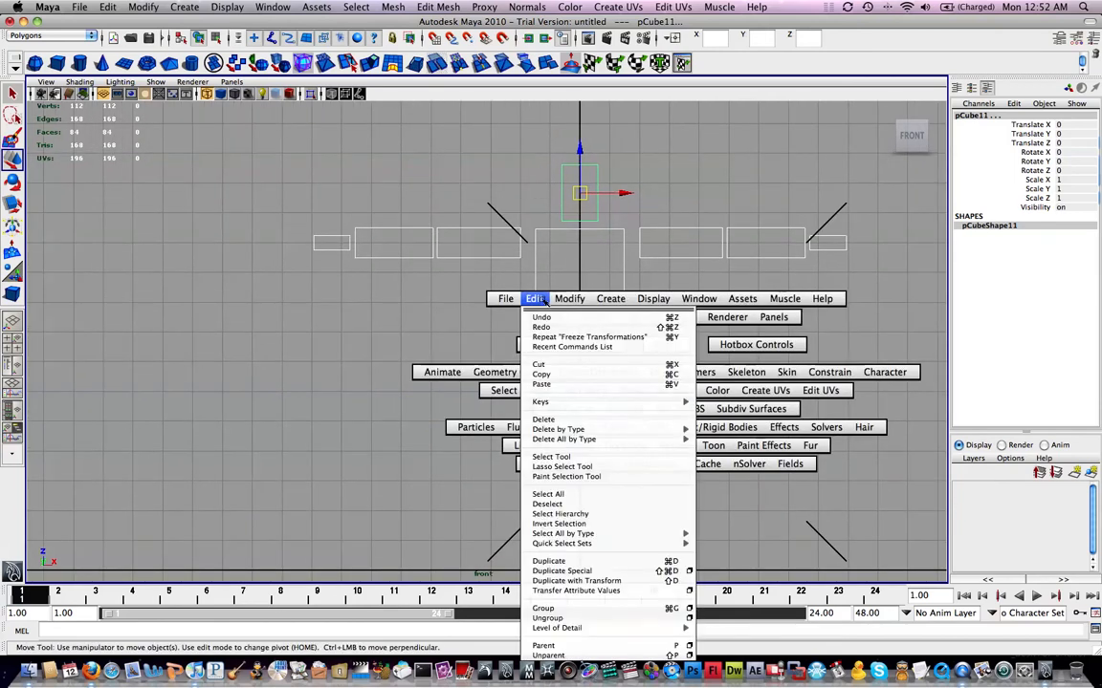
{"action": "mouse_move", "coordinate": [612, 433]}
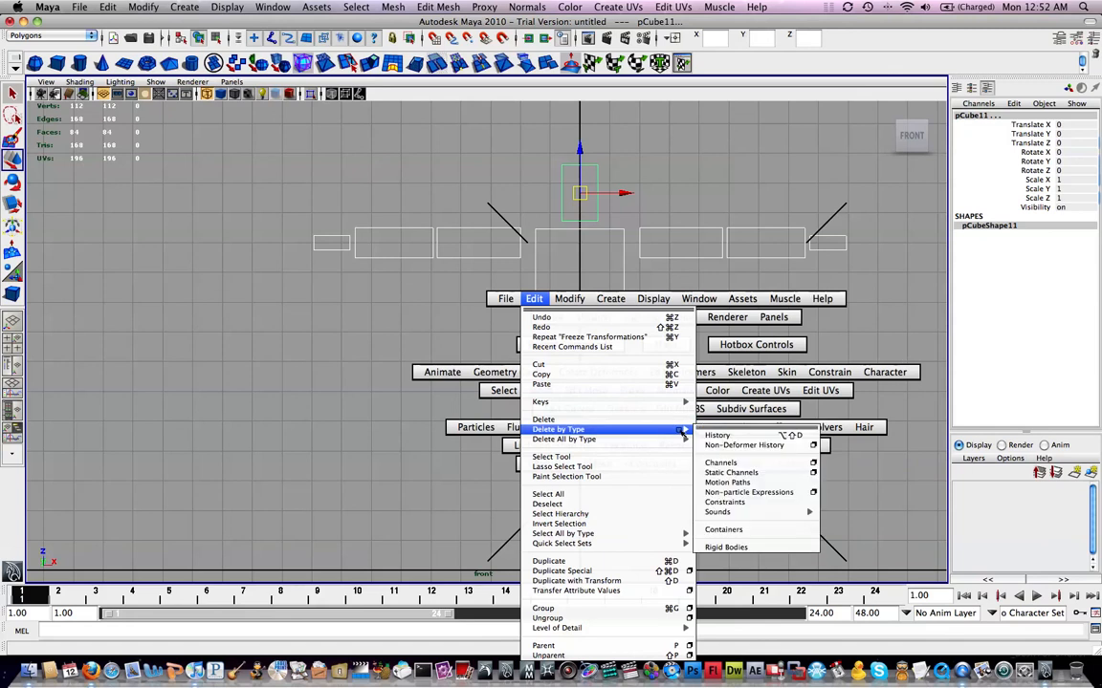
{"action": "left_click", "coordinate": [777, 436]}
{"action": "middle_click_drag", "start_coordinate": [728, 270], "coordinate": [656, 308], "text": "alt"}
{"action": "scroll", "coordinate": [641, 331], "scroll_direction": "down", "scroll_amount": 1}
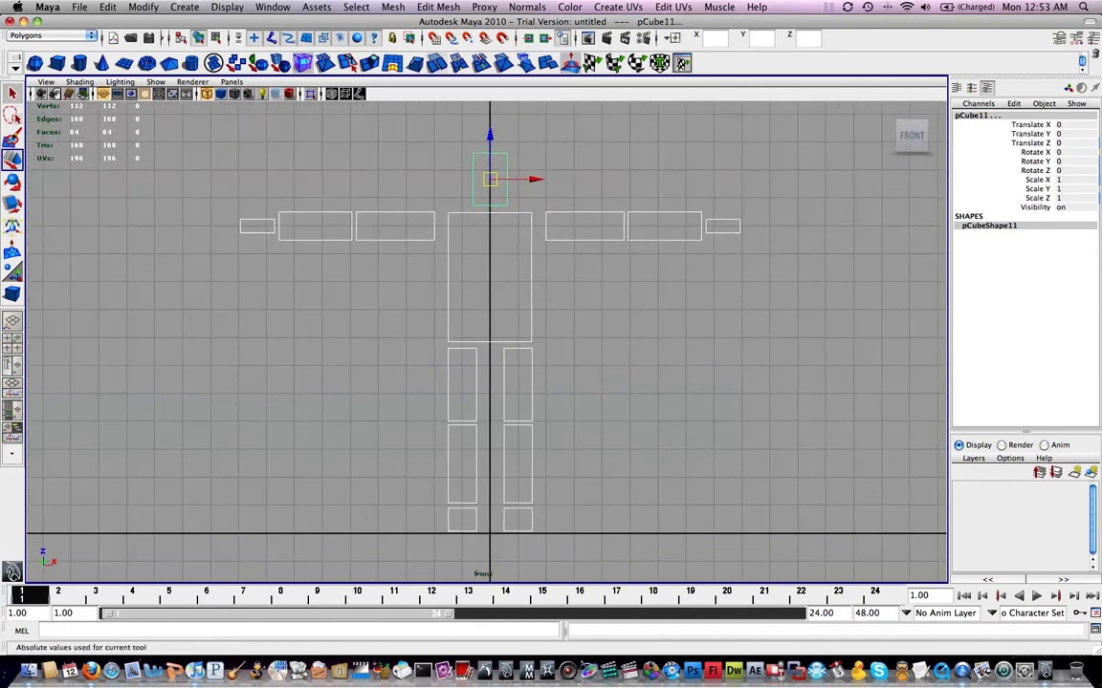
{"action": "middle_click_drag", "start_coordinate": [632, 186], "coordinate": [643, 197], "text": "alt"}
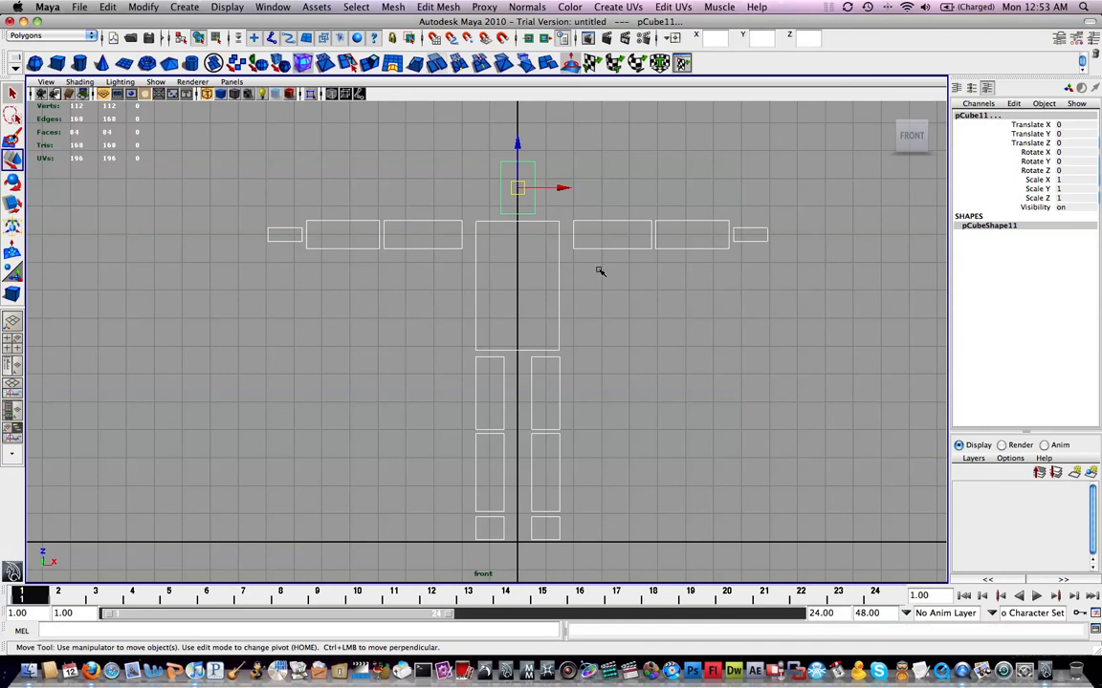
{"action": "middle_click_drag", "start_coordinate": [480, 427], "coordinate": [519, 368], "text": "alt"}
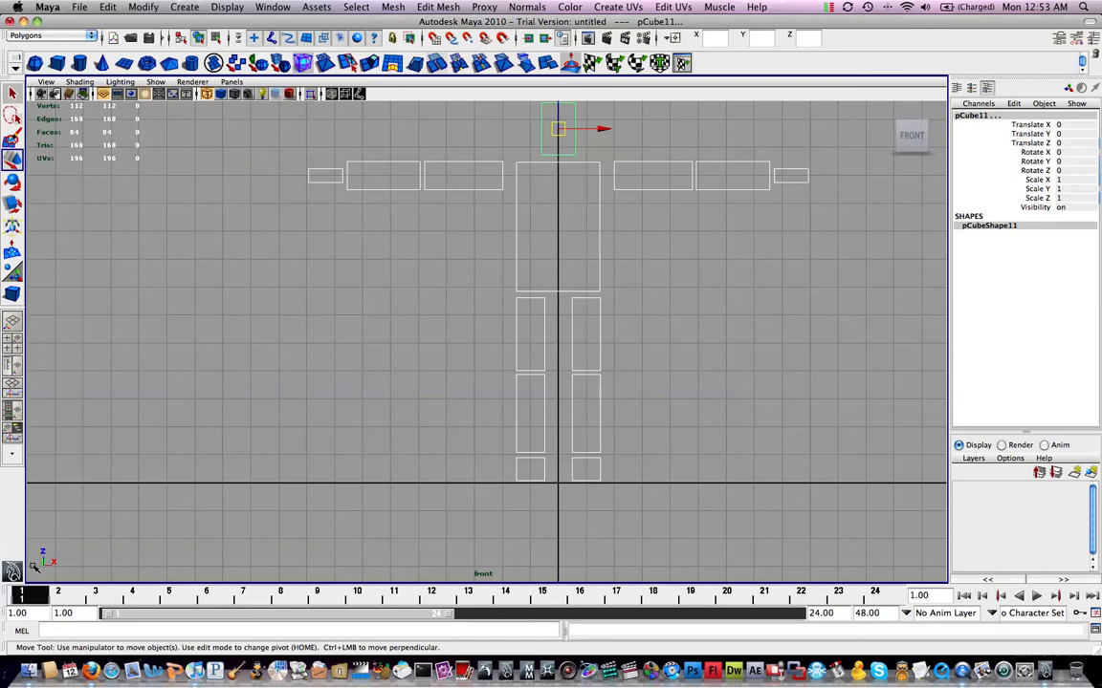
{"action": "middle_click_drag", "start_coordinate": [701, 259], "coordinate": [593, 304], "text": "alt"}
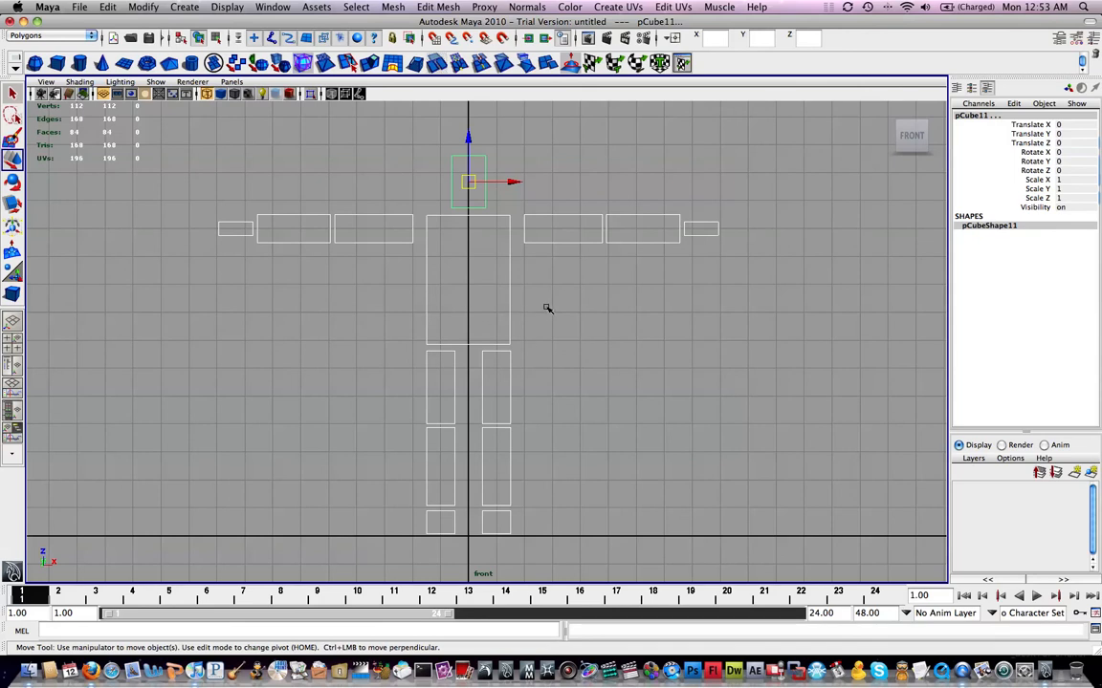
Open the Preferences and set the undo queue to Infinite
{"action": "key", "text": "space"}
{"action": "left_click", "coordinate": [582, 260]}
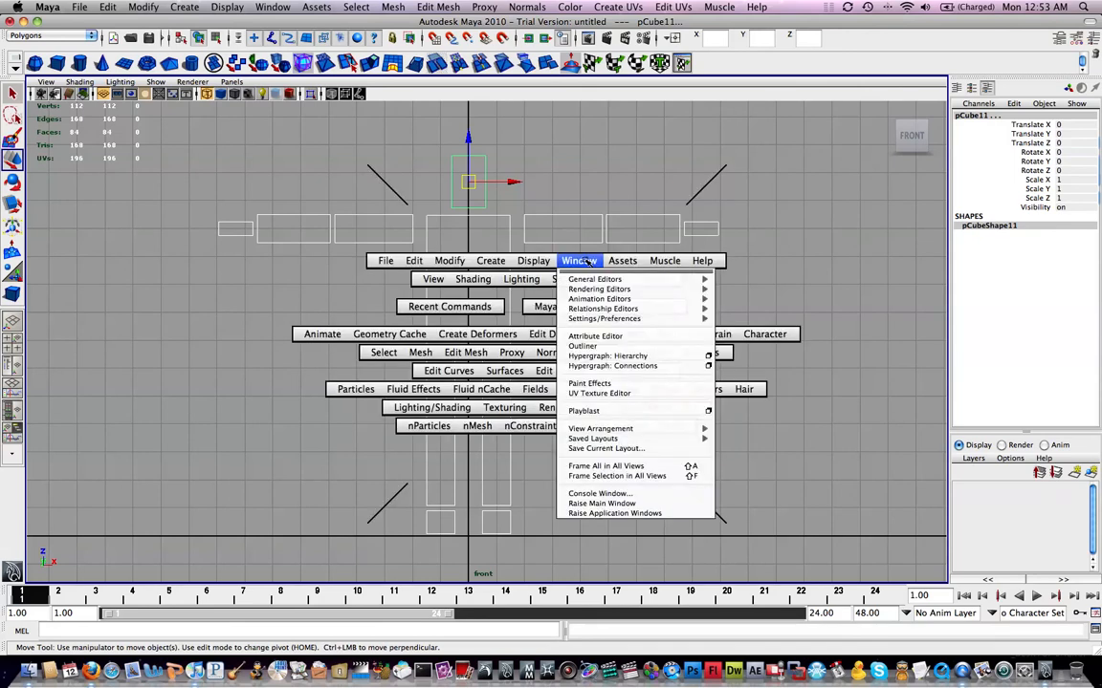
{"action": "mouse_move", "coordinate": [649, 318]}
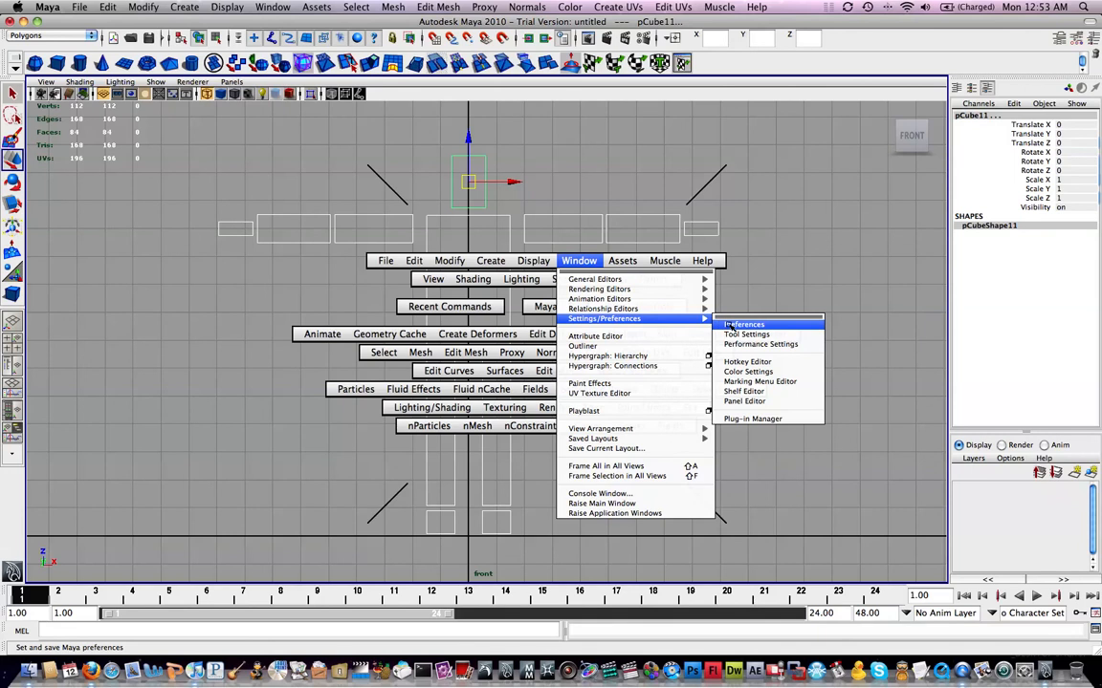
{"action": "left_click", "coordinate": [744, 325]}
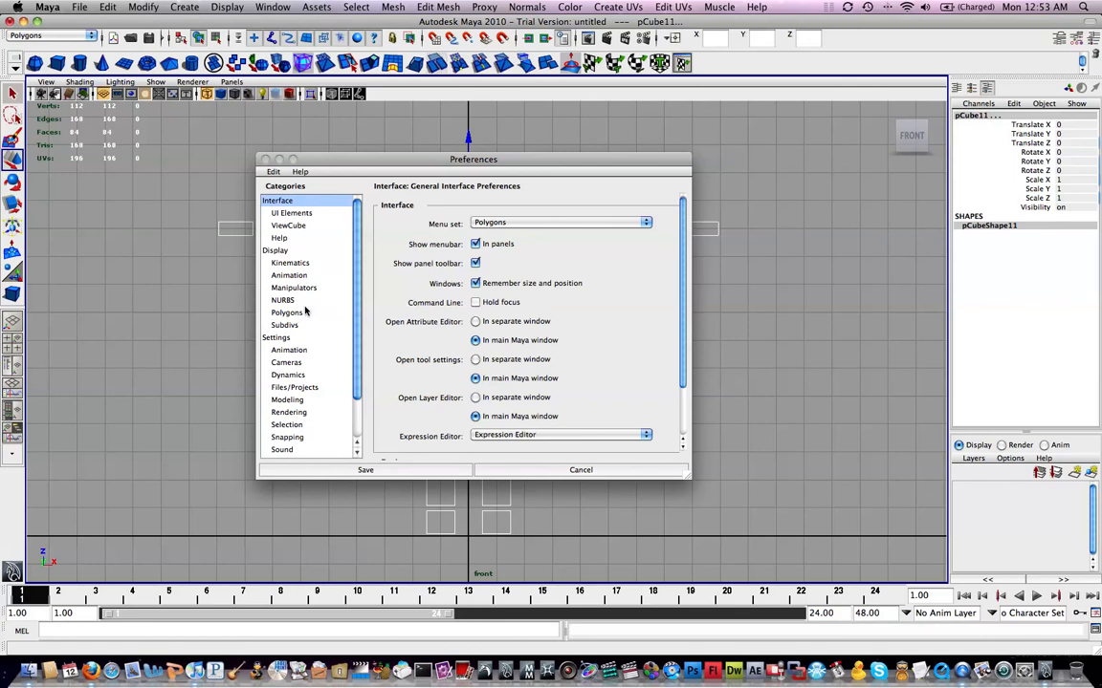
{"action": "left_click", "coordinate": [287, 213]}
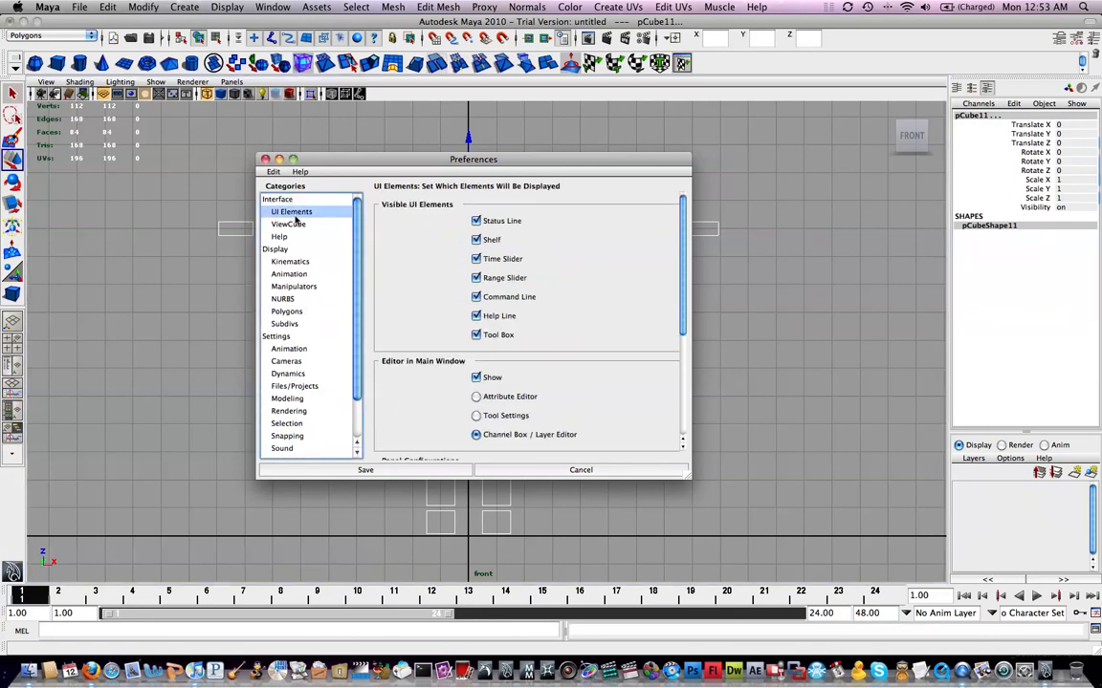
{"action": "left_click", "coordinate": [290, 225]}
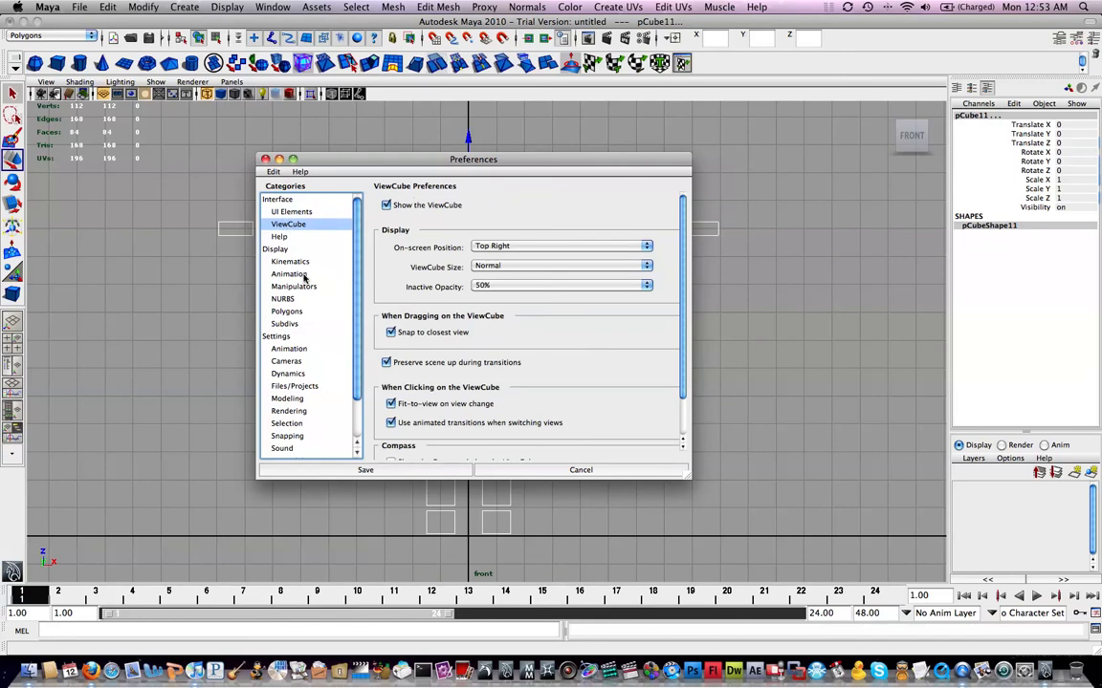
{"action": "left_click", "coordinate": [287, 311]}
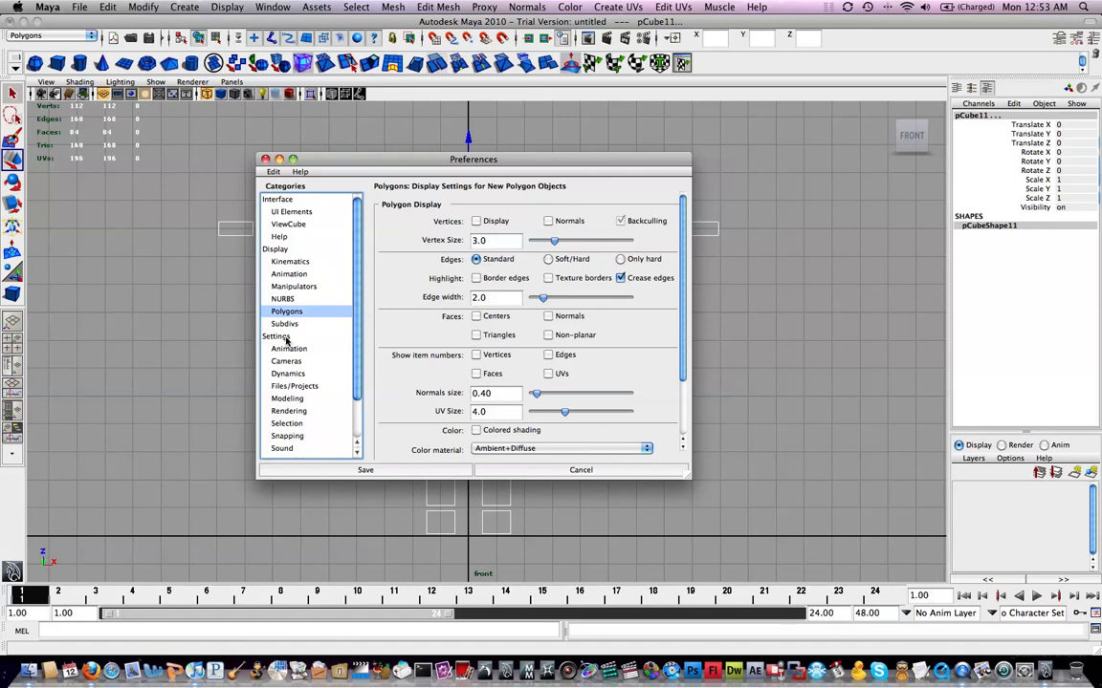
{"action": "scroll", "coordinate": [285, 334], "scroll_direction": "down", "scroll_amount": 3}
{"action": "left_click", "coordinate": [287, 373]}
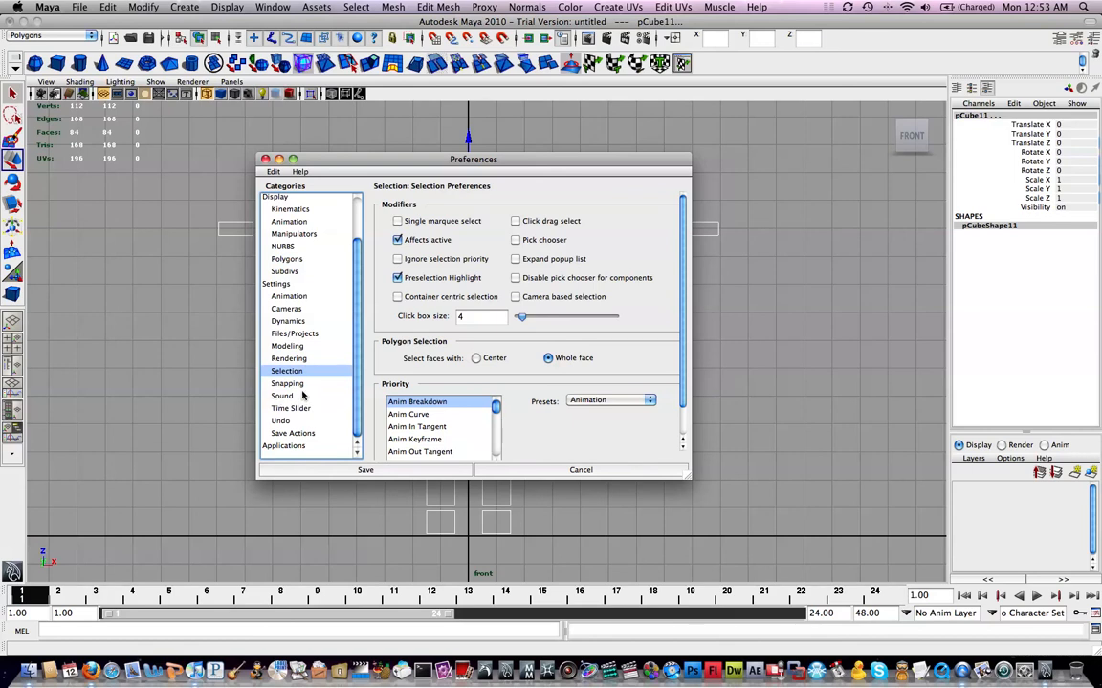
{"action": "left_click", "coordinate": [281, 421]}
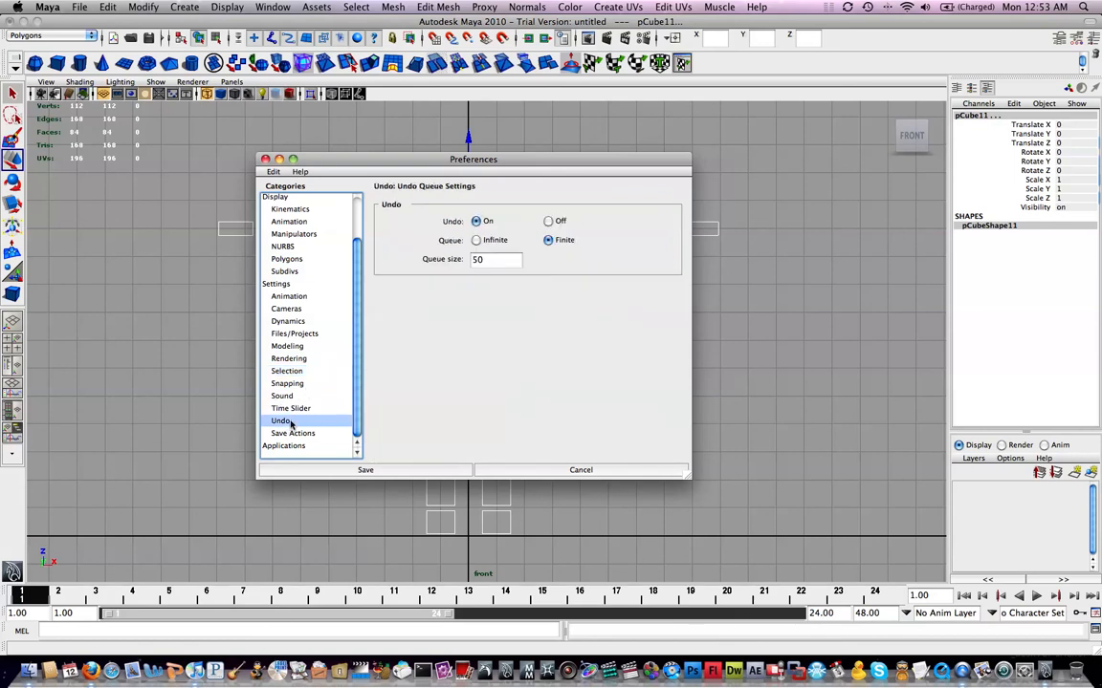
{"action": "left_click", "coordinate": [491, 243]}
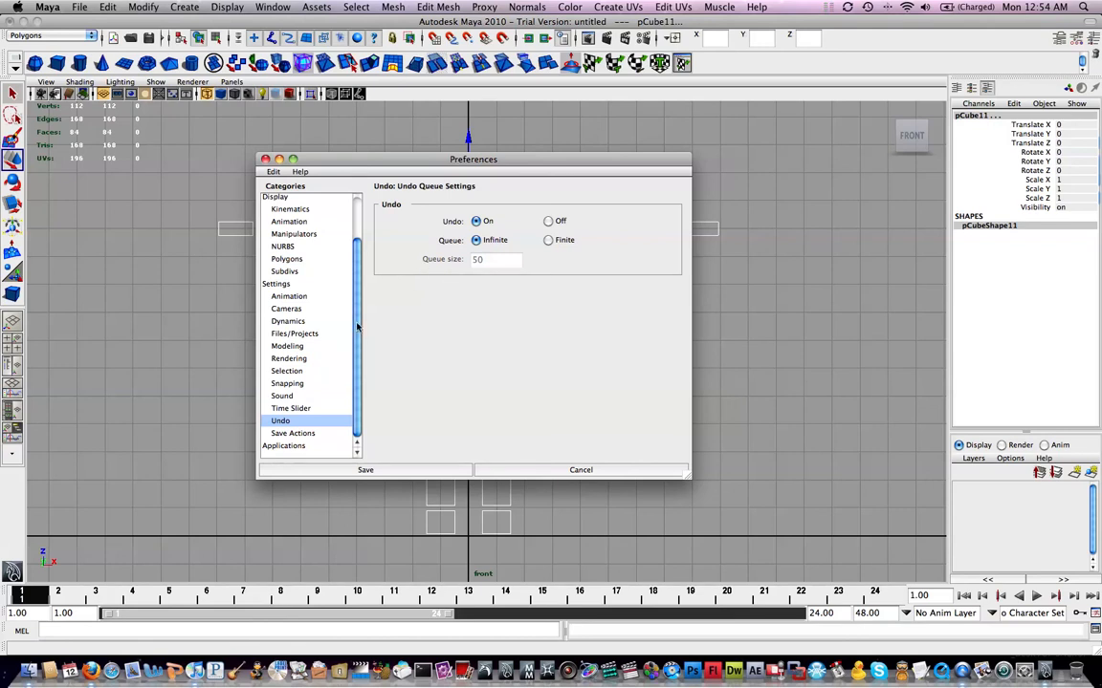
Show the general Settings preferences with the world coordinate system and working units
{"action": "scroll", "coordinate": [357, 327], "scroll_direction": "up", "scroll_amount": 1}
{"action": "left_click", "coordinate": [276, 289]}
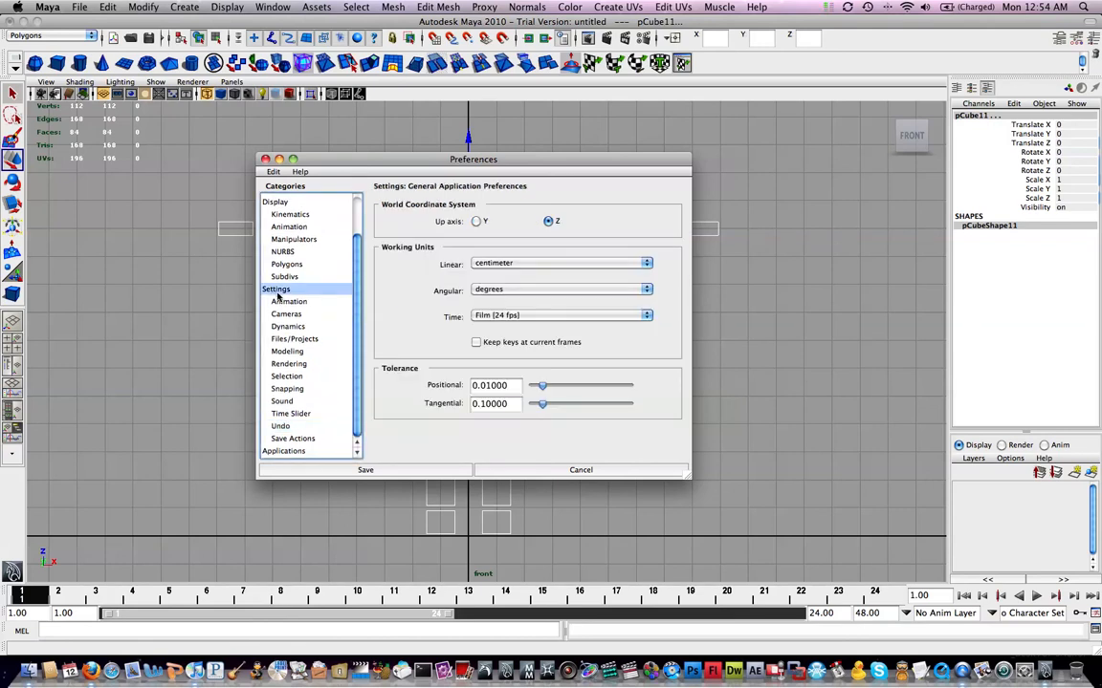